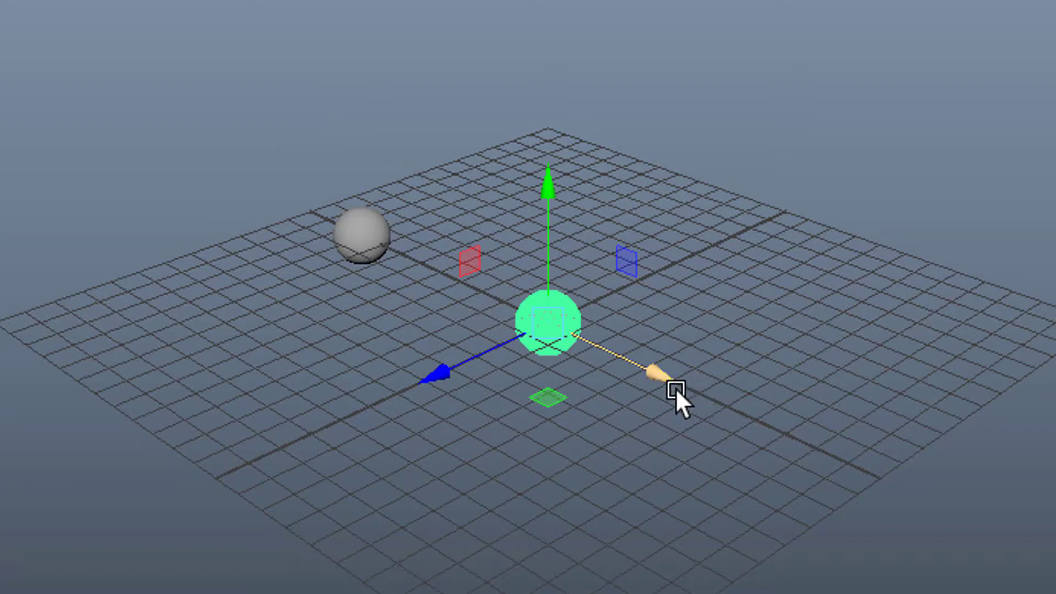
Move the second sphere to the positive X side, and place a randomized third super shape along X near the first sphere.
{"action": "left_click_drag", "start_coordinate": [674, 379], "coordinate": [962, 447]}
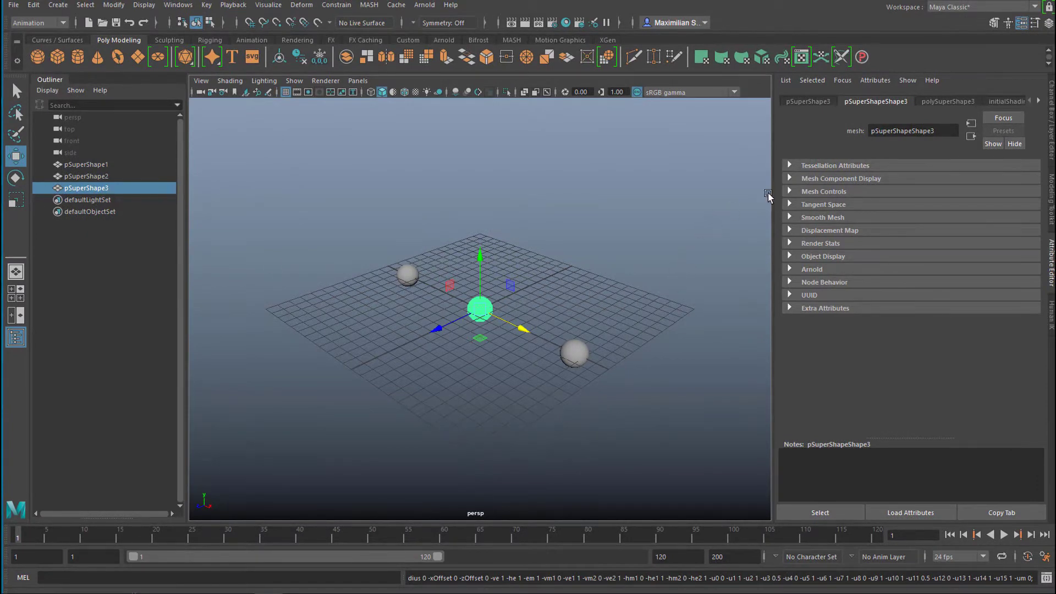
{"action": "left_click", "coordinate": [957, 101]}
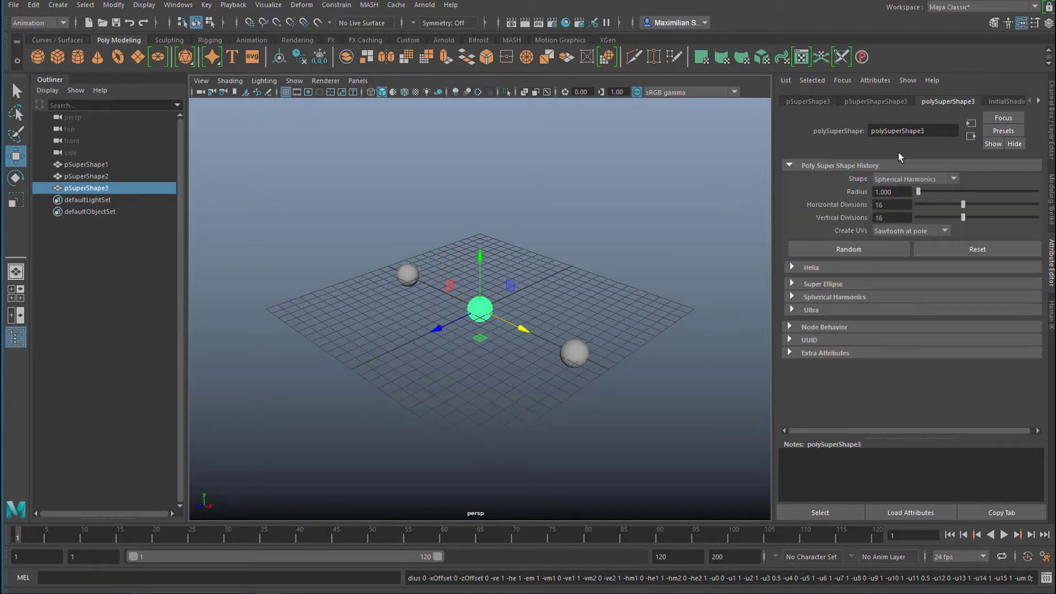
{"action": "left_click", "coordinate": [867, 249]}
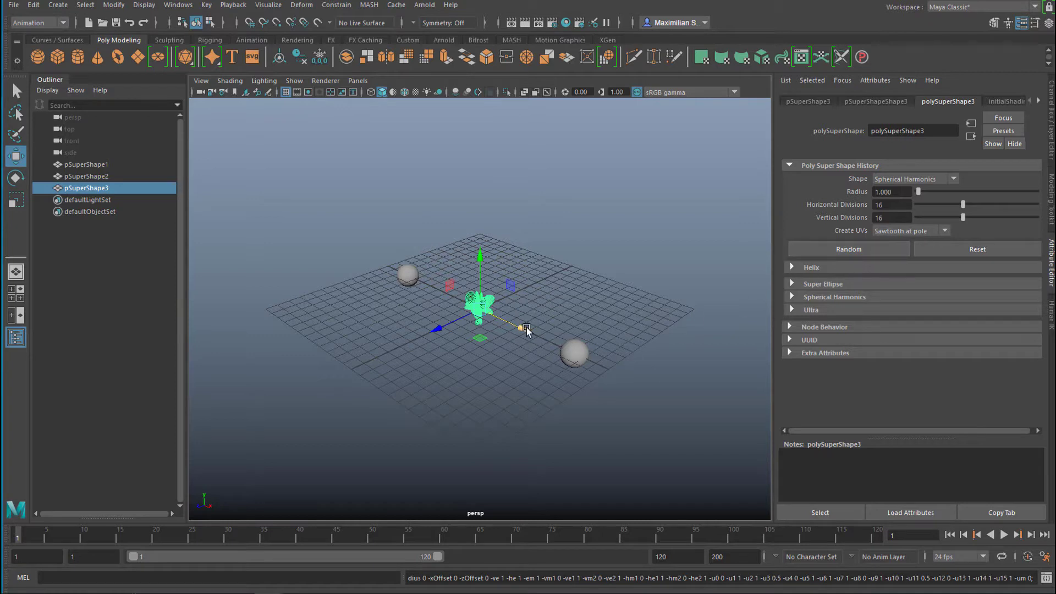
{"action": "left_click", "coordinate": [867, 250]}
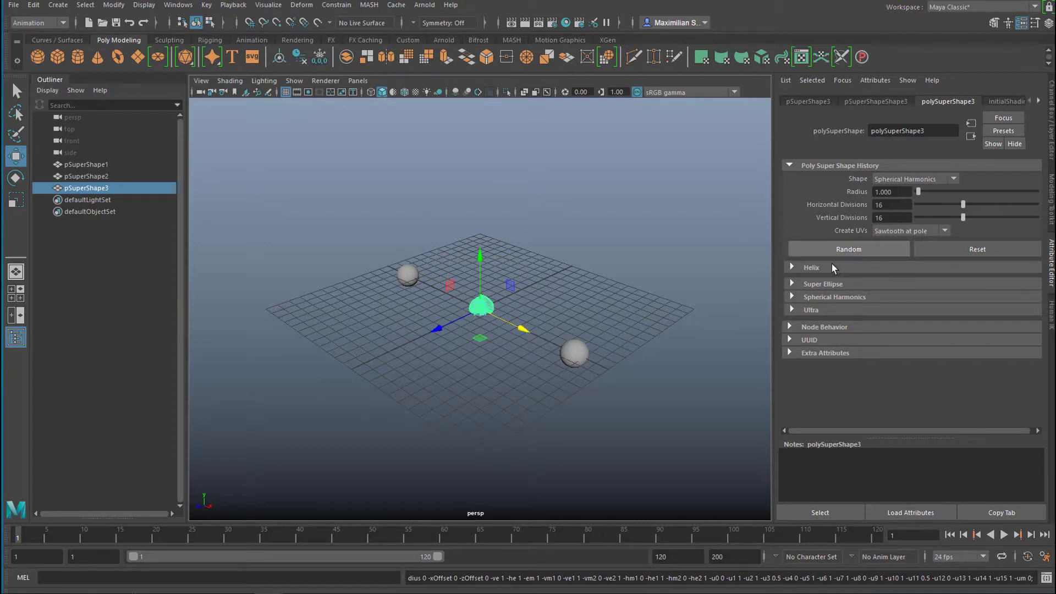
{"action": "left_click_drag", "start_coordinate": [527, 333], "coordinate": [477, 328]}
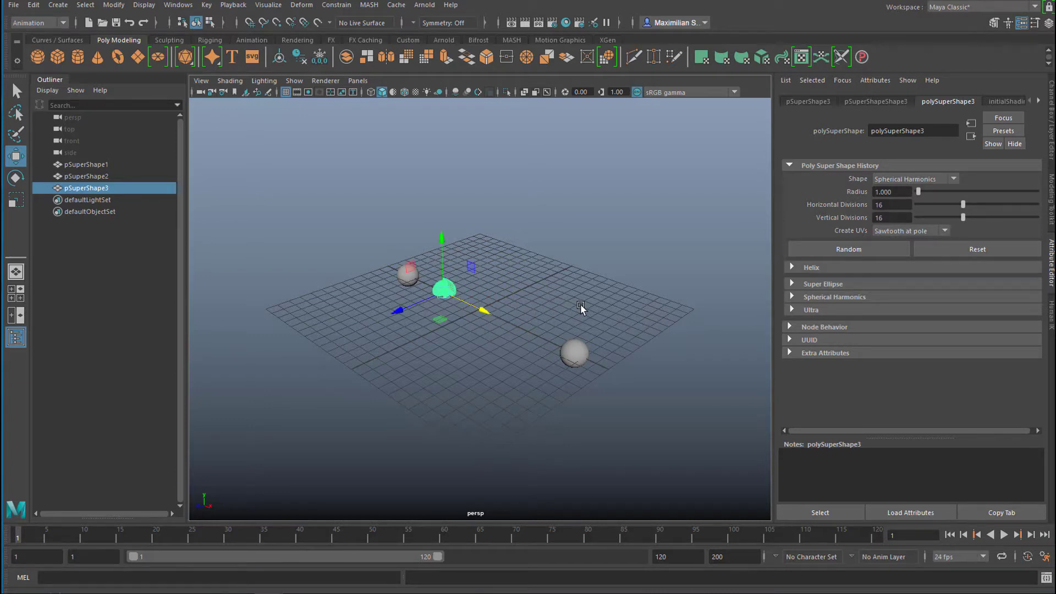
Create a fourth super shape, randomize its form and move it along X close to the second sphere.
{"action": "key", "text": "g"}
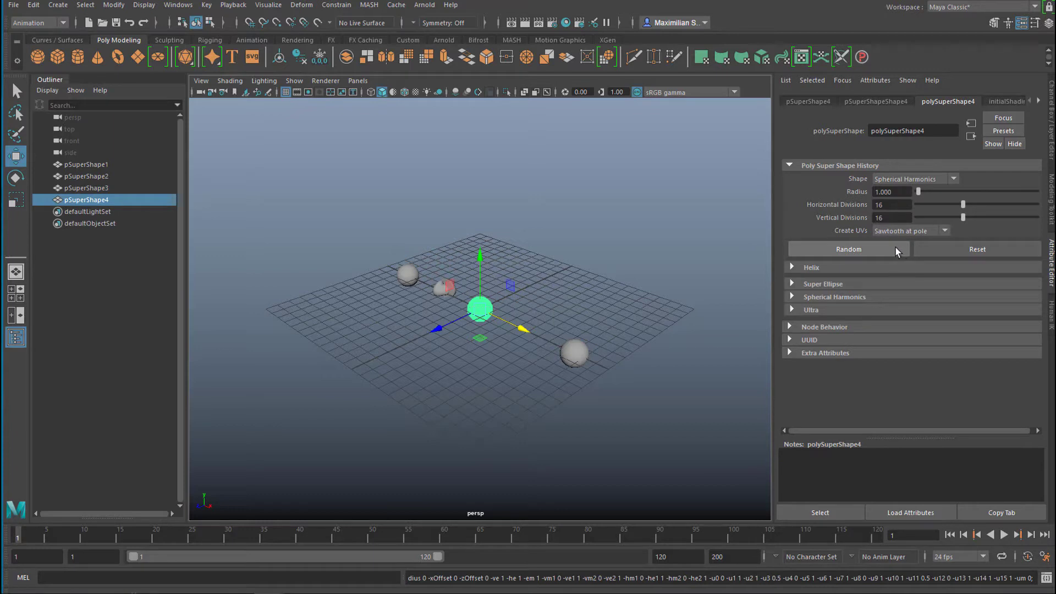
{"action": "left_click", "coordinate": [877, 253]}
{"action": "left_click", "coordinate": [877, 253]}
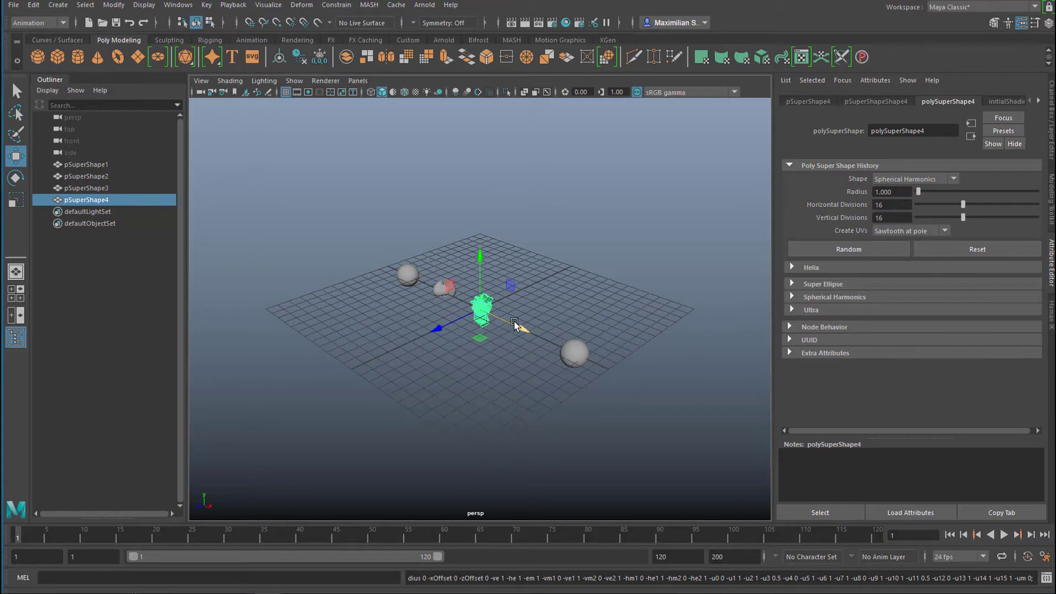
{"action": "left_click_drag", "start_coordinate": [523, 329], "coordinate": [576, 339]}
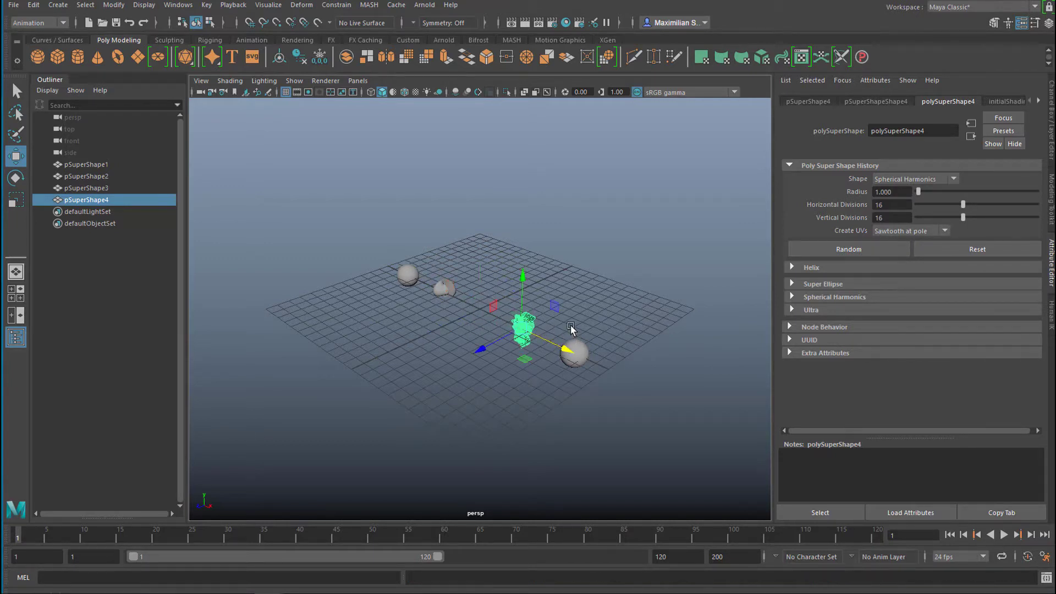
Add a fifth super shape at the grid centre and randomize its form until it is a rounded blob.
{"action": "key", "text": "g"}
{"action": "left_click", "coordinate": [882, 250]}
{"action": "left_click_drag", "start_coordinate": [627, 422], "coordinate": [667, 436], "text": "alt"}
{"action": "scroll", "coordinate": [676, 410], "scroll_direction": "up", "scroll_amount": 3}
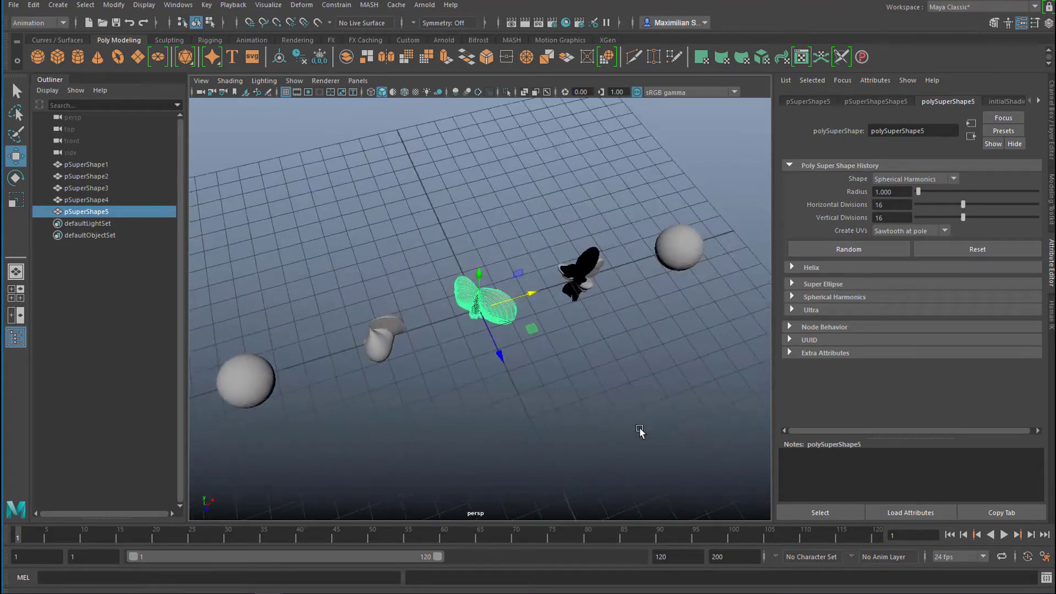
{"action": "left_click_drag", "start_coordinate": [624, 384], "coordinate": [695, 309], "text": "alt"}
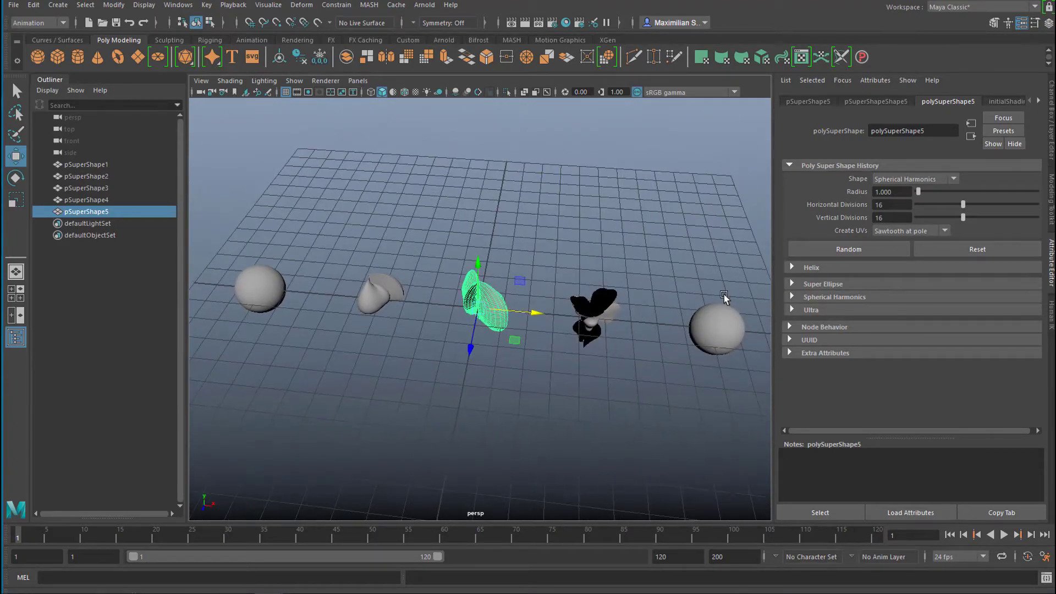
{"action": "left_click", "coordinate": [871, 259]}
{"action": "mouse_move", "coordinate": [613, 405]}
{"action": "left_mouse_down", "text": "alt"}
{"action": "mouse_move", "coordinate": [637, 391]}
{"action": "mouse_move", "coordinate": [547, 434]}
{"action": "mouse_move", "coordinate": [561, 394]}
{"action": "mouse_move", "coordinate": [598, 421]}
{"action": "mouse_move", "coordinate": [560, 414]}
{"action": "mouse_move", "coordinate": [547, 418]}
{"action": "mouse_move", "coordinate": [575, 424]}
{"action": "mouse_move", "coordinate": [550, 426]}
{"action": "mouse_move", "coordinate": [570, 399]}
{"action": "mouse_move", "coordinate": [604, 397]}
{"action": "left_mouse_up", "text": "alt"}
{"action": "left_click", "coordinate": [848, 249]}
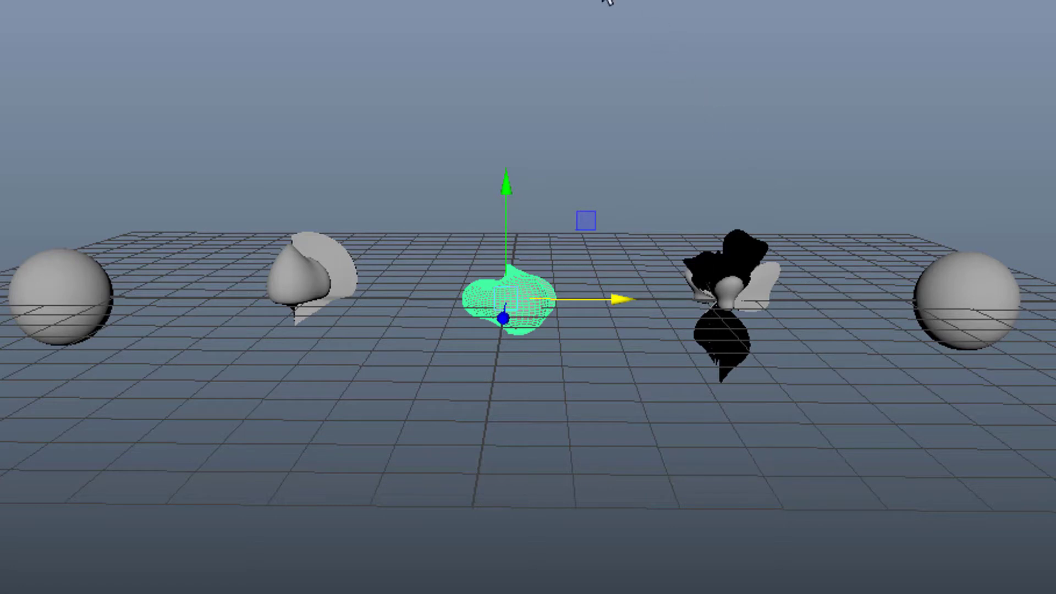
Select all five super shapes in row order, starting with the positive X sphere and ending with pSuperShape1 as the base.
{"action": "left_click", "coordinate": [789, 144]}
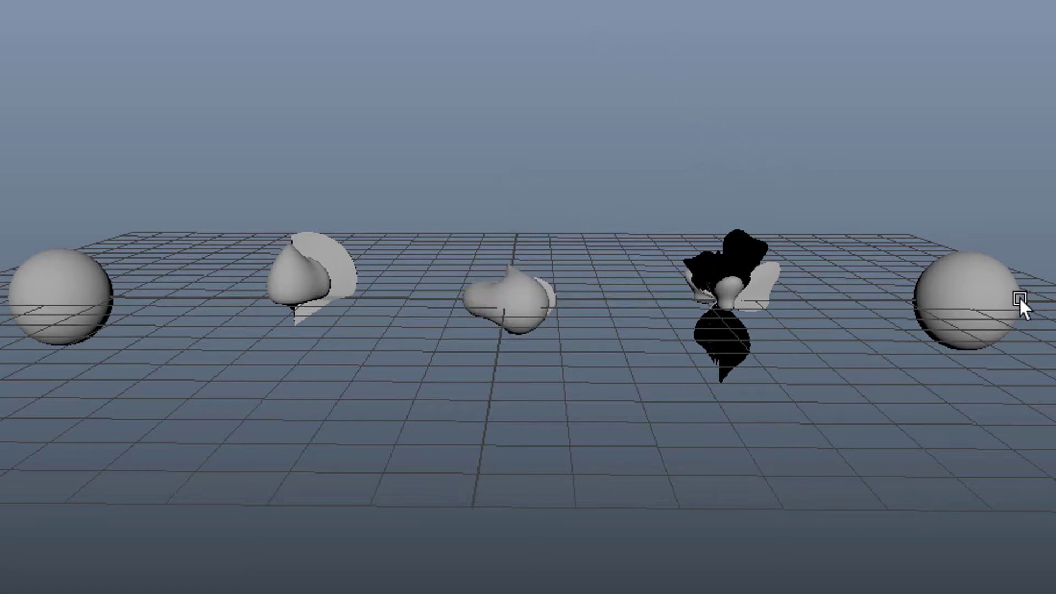
{"action": "left_click", "coordinate": [975, 297]}
{"action": "left_click", "coordinate": [726, 323], "text": "shift"}
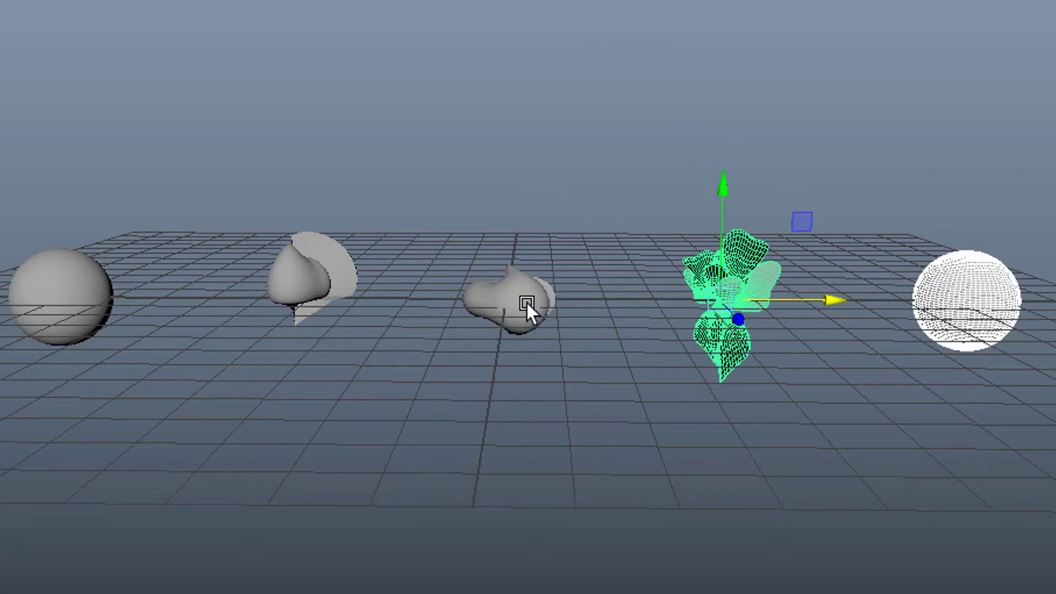
{"action": "left_click", "coordinate": [533, 301], "text": "shift"}
{"action": "left_click", "coordinate": [335, 294], "text": "shift"}
{"action": "left_click", "coordinate": [68, 305], "text": "shift"}
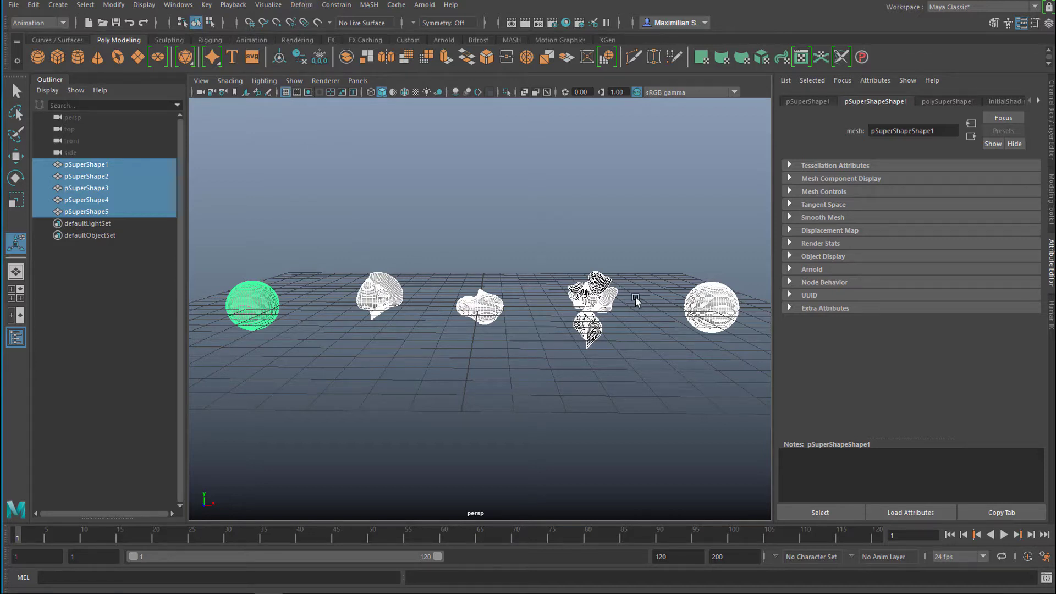
Create a blend shape from the selected shapes with In-between and Check topology enabled, and reset the blend shape options.
{"action": "left_click", "coordinate": [302, 6]}
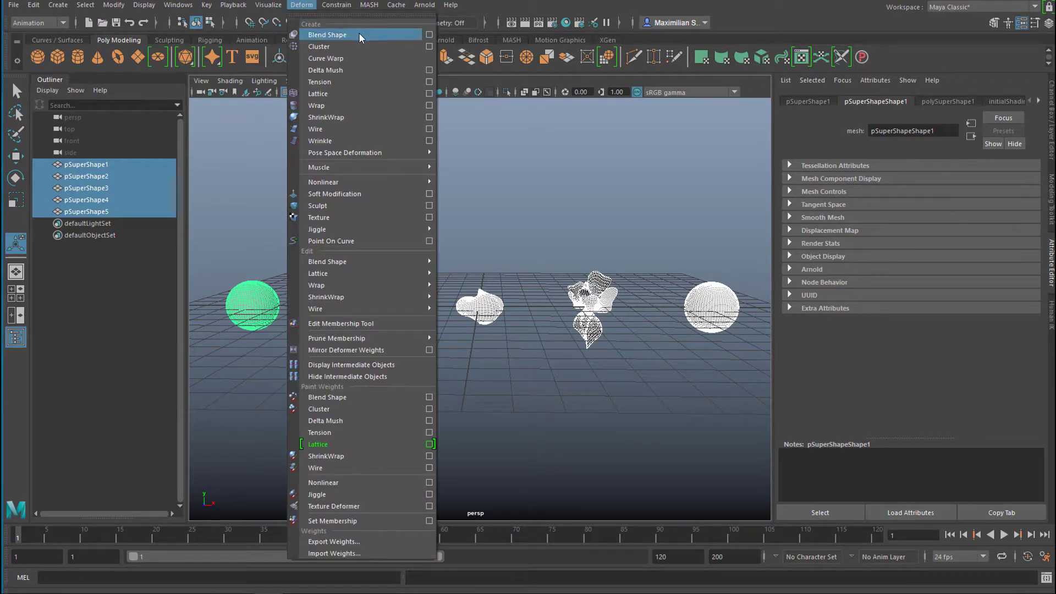
{"action": "left_click", "coordinate": [430, 35]}
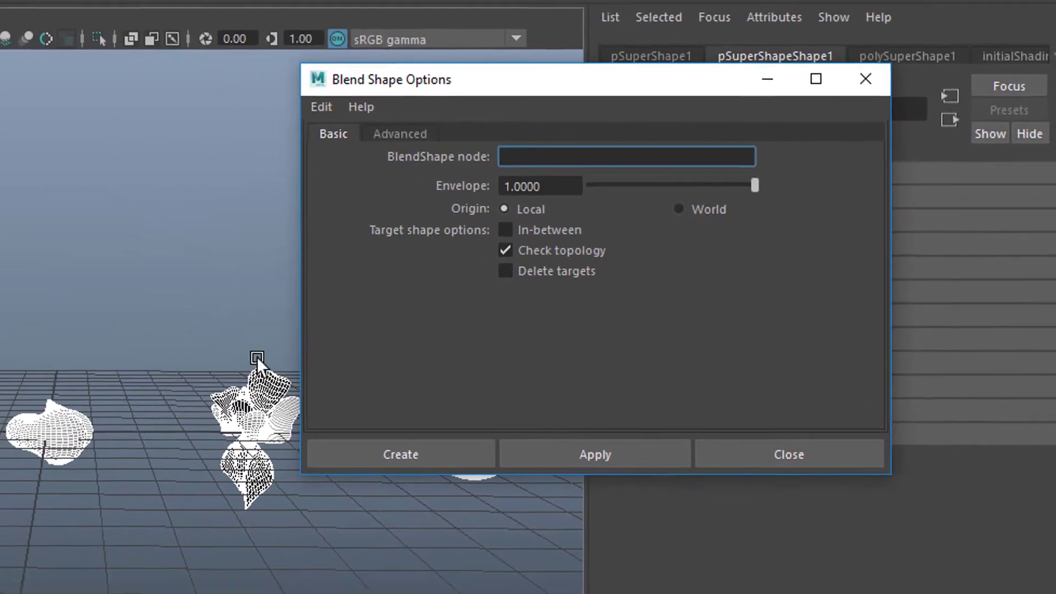
{"action": "left_click", "coordinate": [64, 345], "text": "shift"}
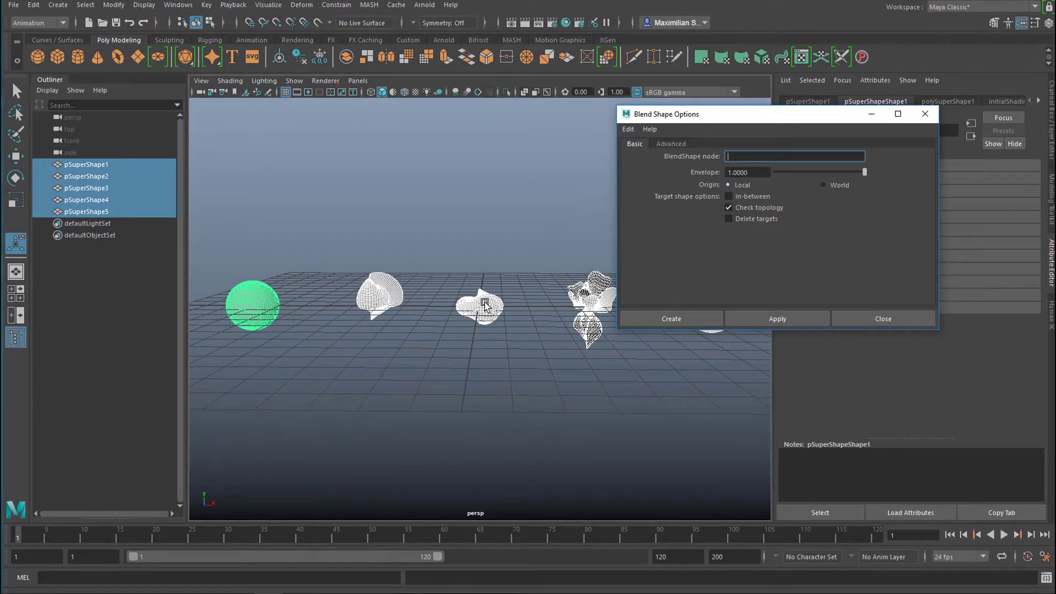
{"action": "left_click", "coordinate": [738, 199]}
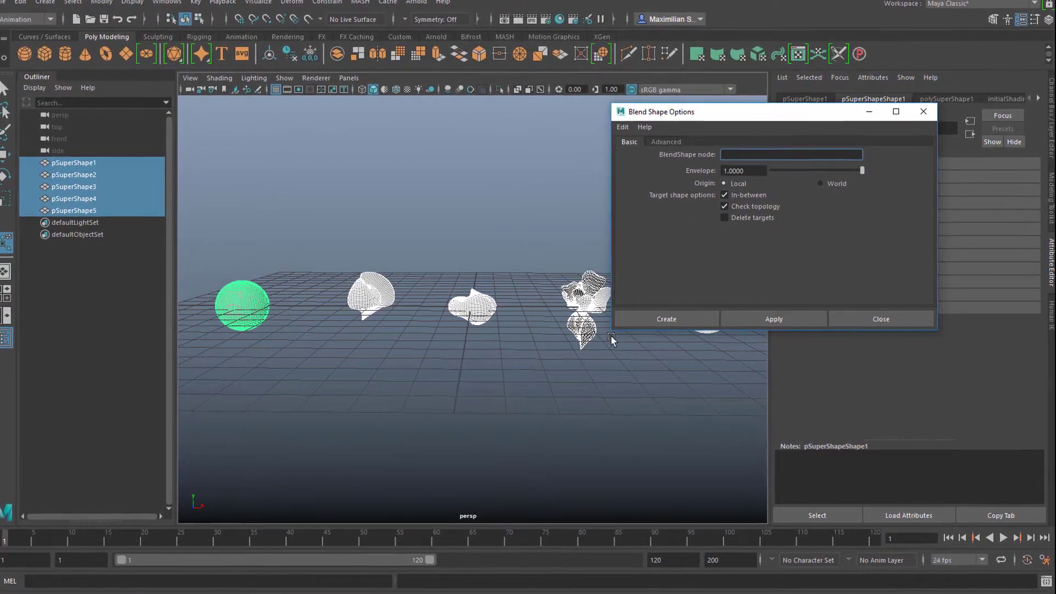
{"action": "left_click", "coordinate": [784, 318]}
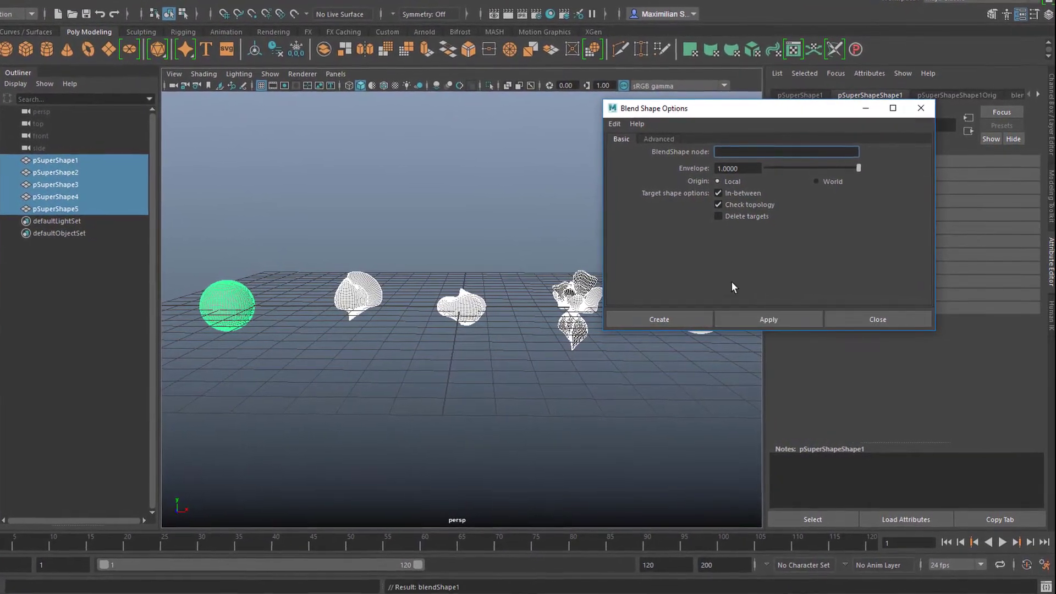
{"action": "left_click", "coordinate": [610, 122]}
{"action": "left_click", "coordinate": [630, 146]}
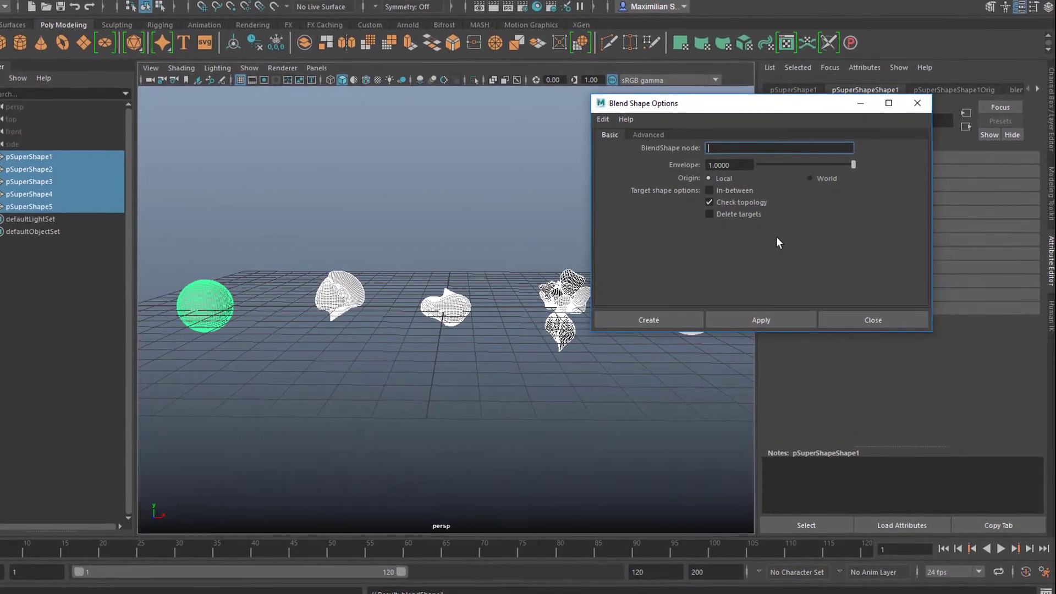
{"action": "left_click", "coordinate": [886, 320]}
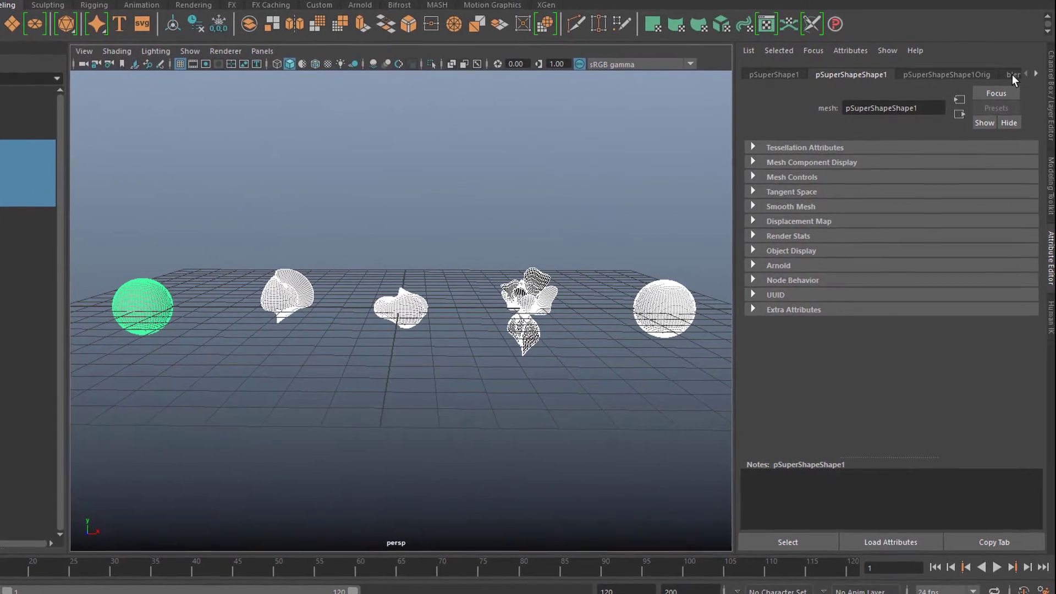
Preview the blendShape1 morph on the base sphere by varying its pSuperShape3 weight.
{"action": "left_click", "coordinate": [1012, 74]}
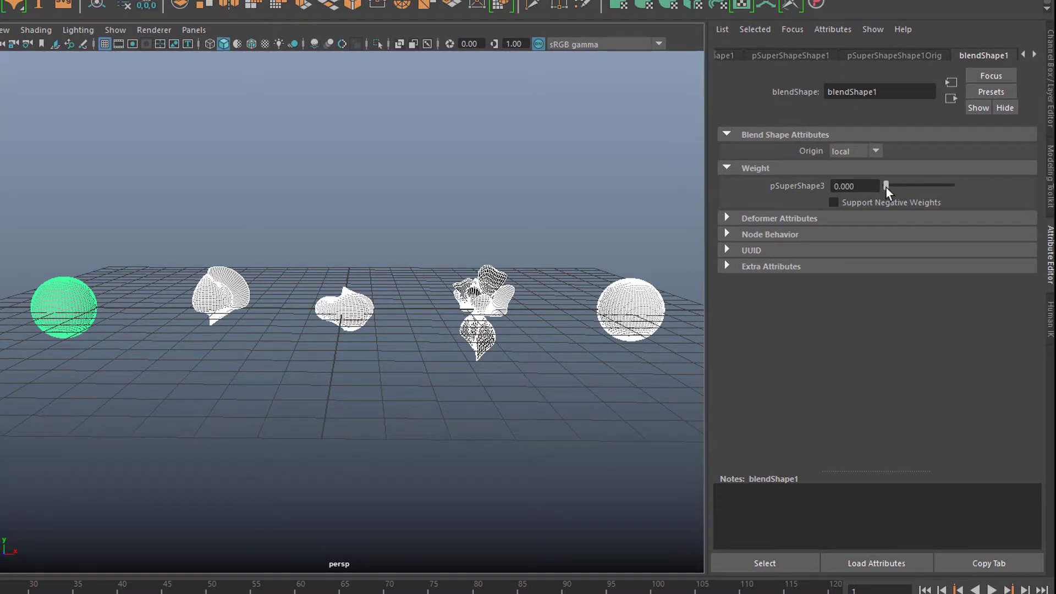
{"action": "left_click_drag", "start_coordinate": [886, 187], "coordinate": [984, 180]}
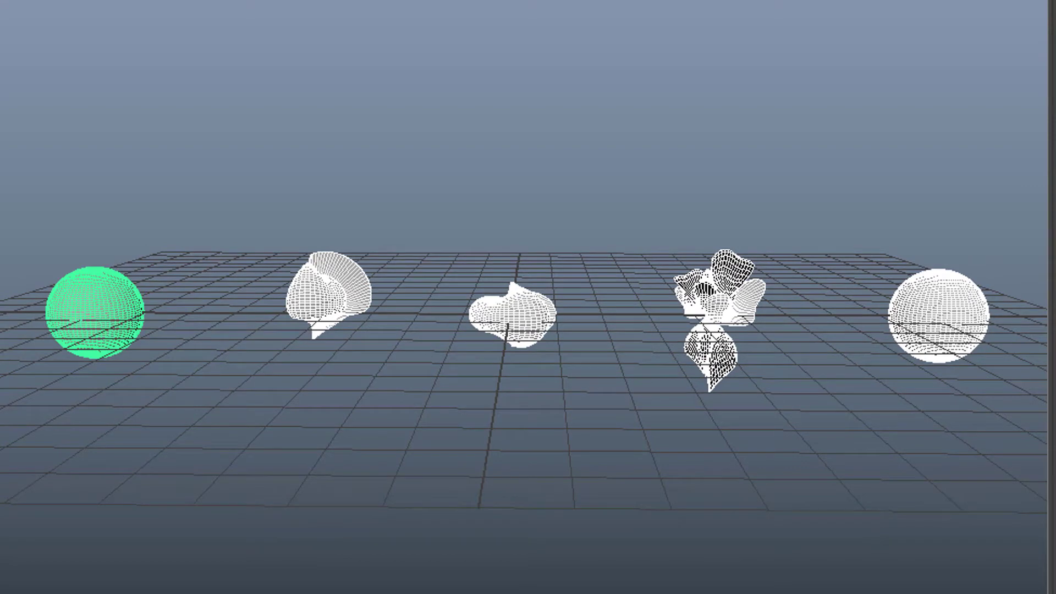
Delete the four target shapes, keeping only the base sphere.
{"action": "key", "text": "5"}
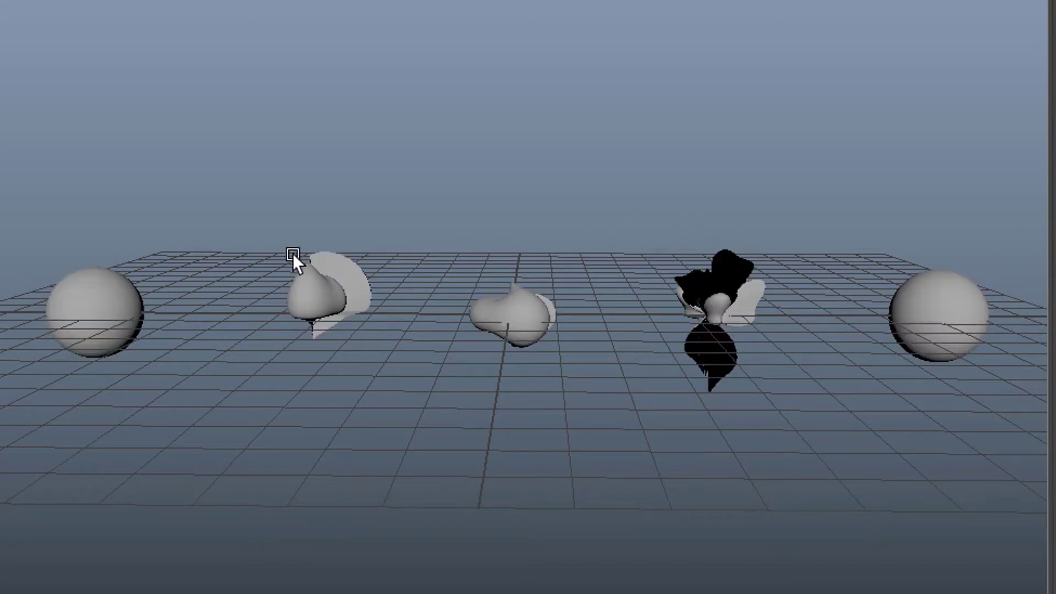
{"action": "left_click_drag", "start_coordinate": [769, 302], "coordinate": [1025, 350]}
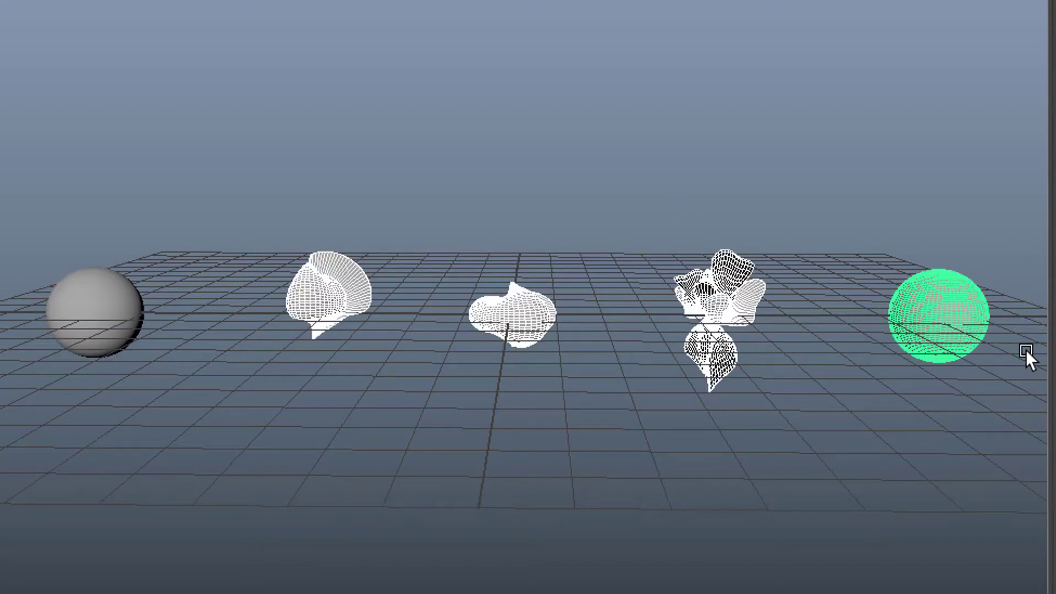
{"action": "key", "text": "Delete"}
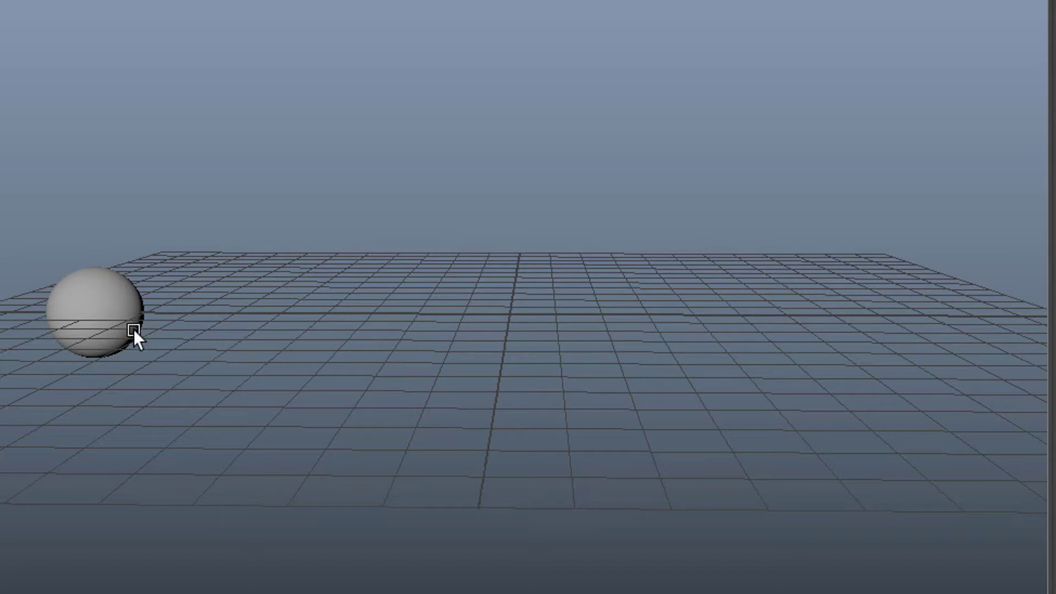
Move the base sphere along X to the grid centre and raise it above the grid.
{"action": "left_click", "coordinate": [114, 306]}
{"action": "key", "text": "w"}
{"action": "left_click_drag", "start_coordinate": [196, 315], "coordinate": [597, 254]}
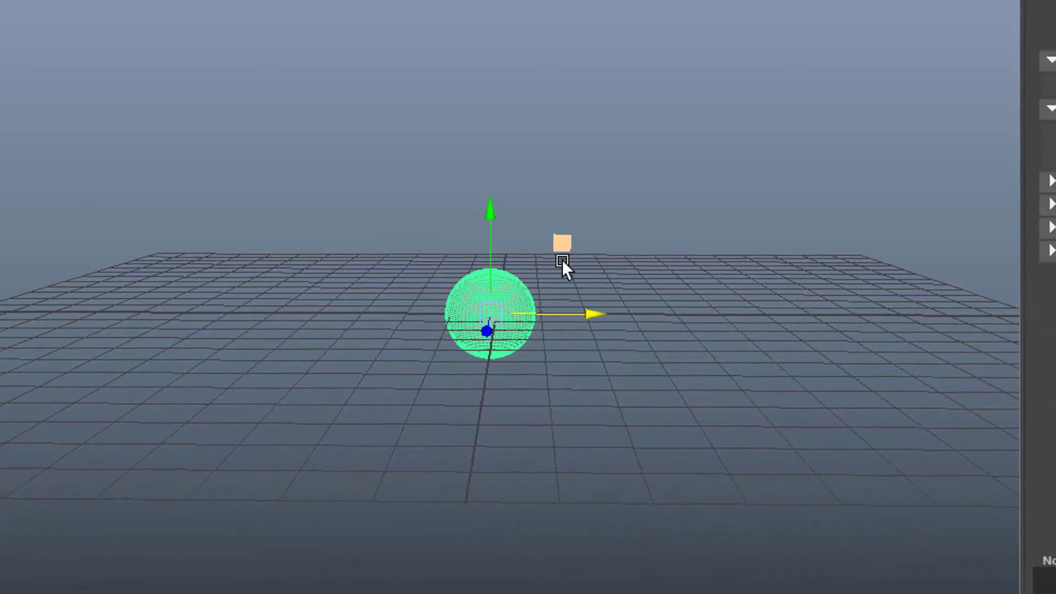
{"action": "left_click_drag", "start_coordinate": [481, 234], "coordinate": [463, 152]}
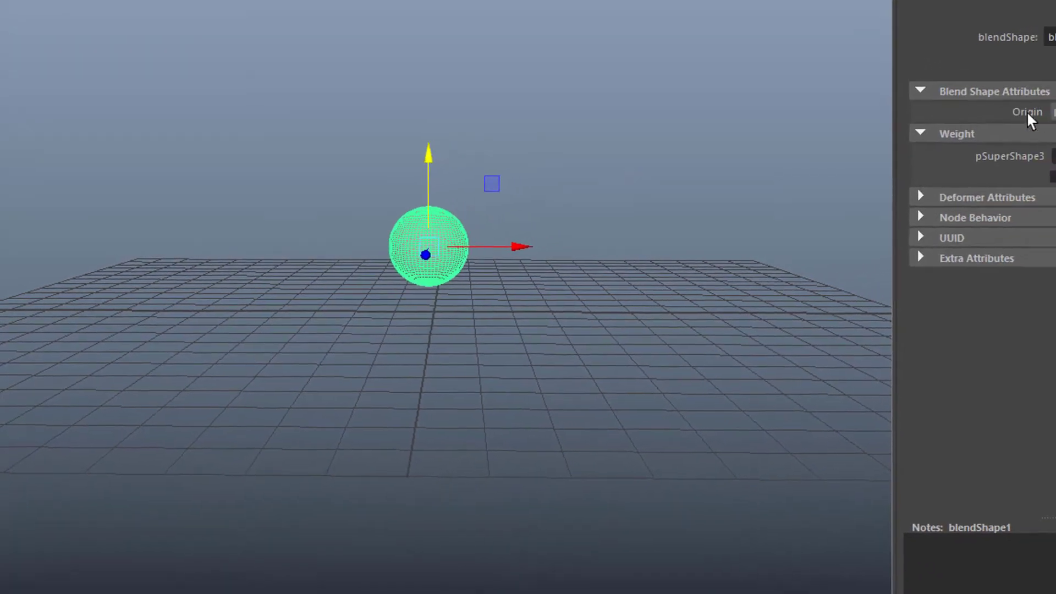
Scale the base shape up uniformly, previewing the pSuperShape3 weight at 0.753 and returning it to the plain sphere.
{"action": "left_click_drag", "start_coordinate": [1048, 156], "coordinate": [1017, 211]}
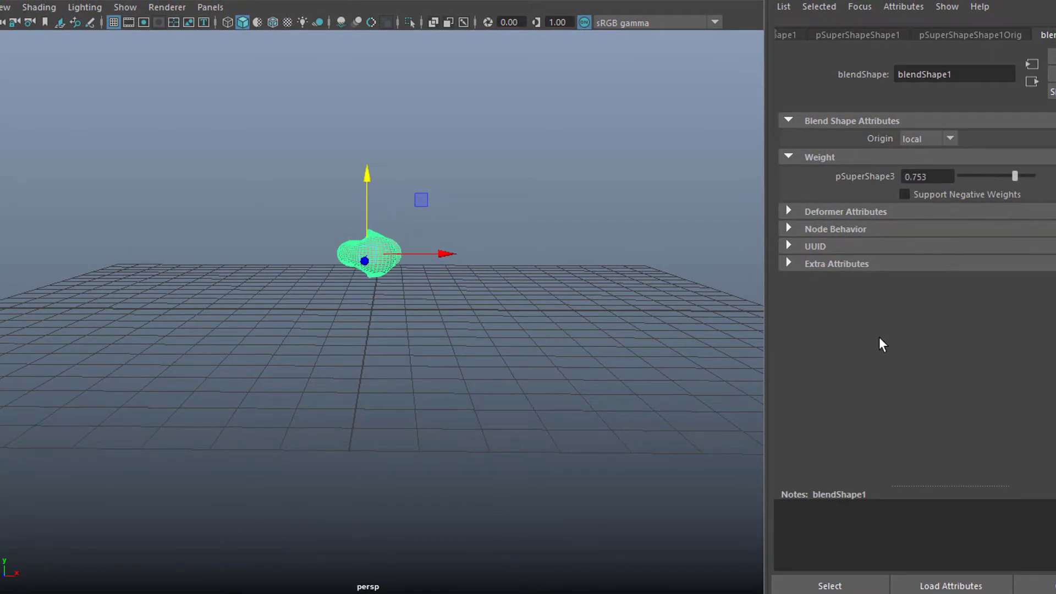
{"action": "key", "text": "r"}
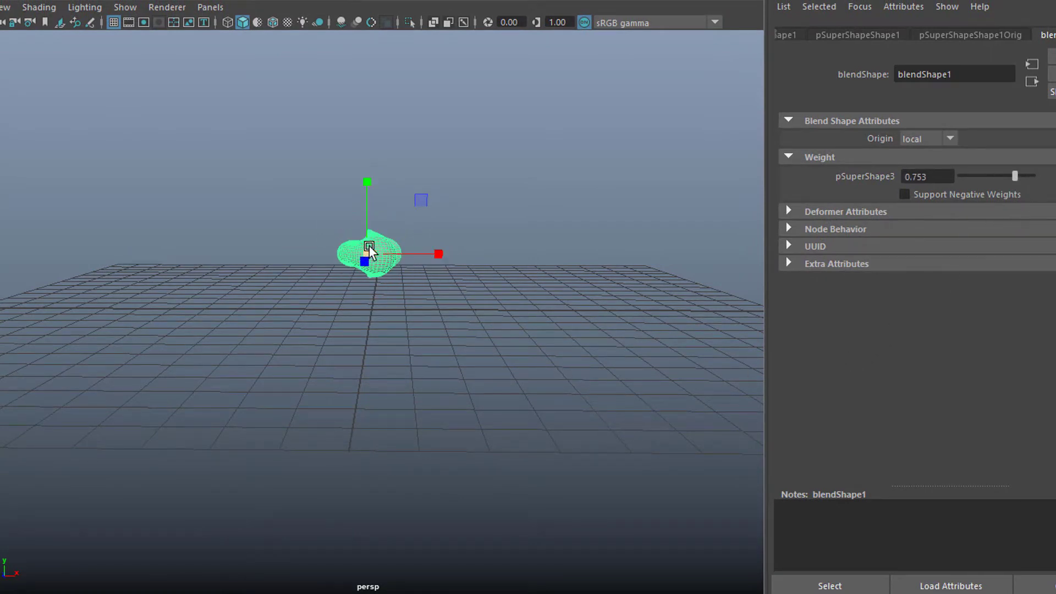
{"action": "left_click_drag", "start_coordinate": [364, 249], "coordinate": [480, 222]}
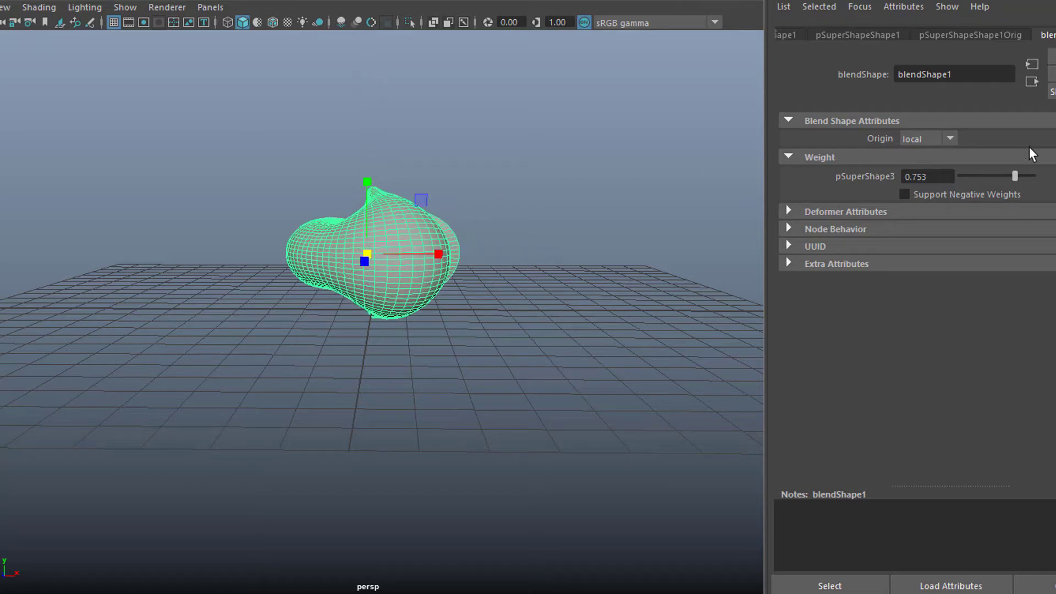
{"action": "left_click_drag", "start_coordinate": [1020, 180], "coordinate": [965, 205]}
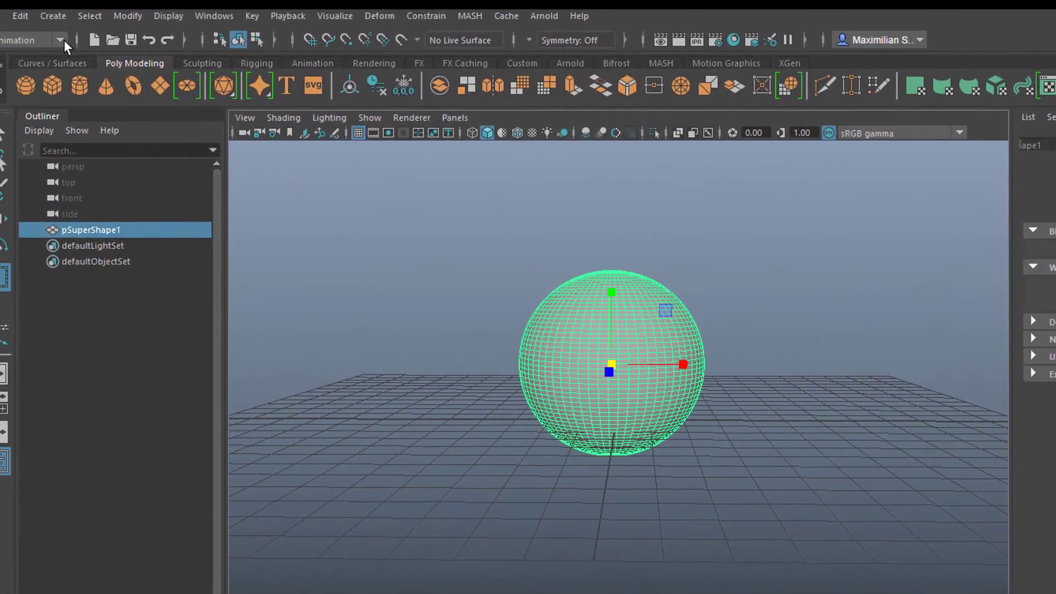
Switch to the FX tool set and open the nParticle Soft Body options, resetting them to their defaults.
{"action": "left_click", "coordinate": [36, 29]}
{"action": "left_click", "coordinate": [20, 94]}
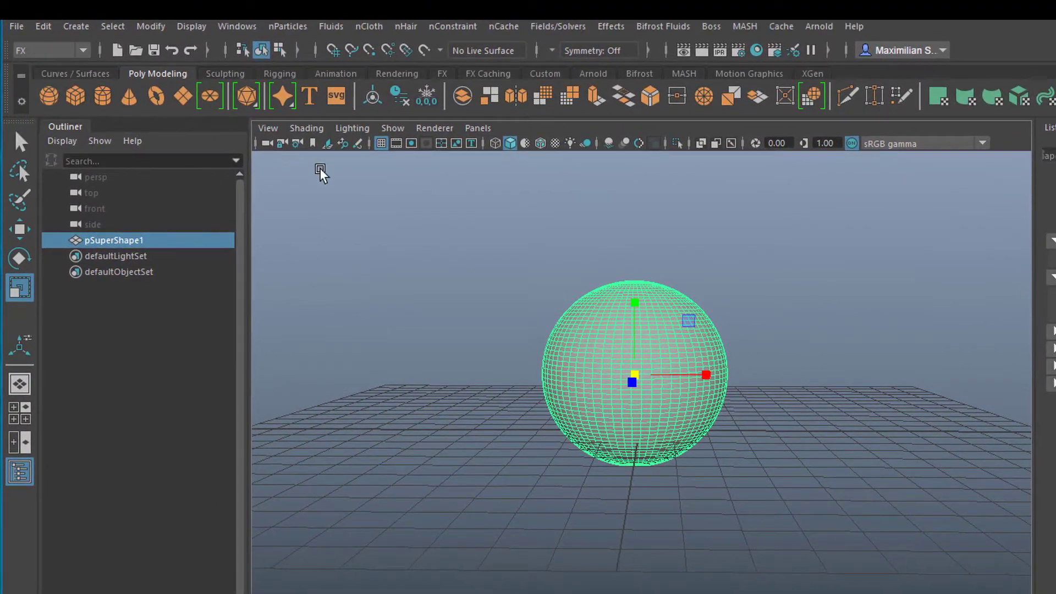
{"action": "left_click", "coordinate": [287, 33]}
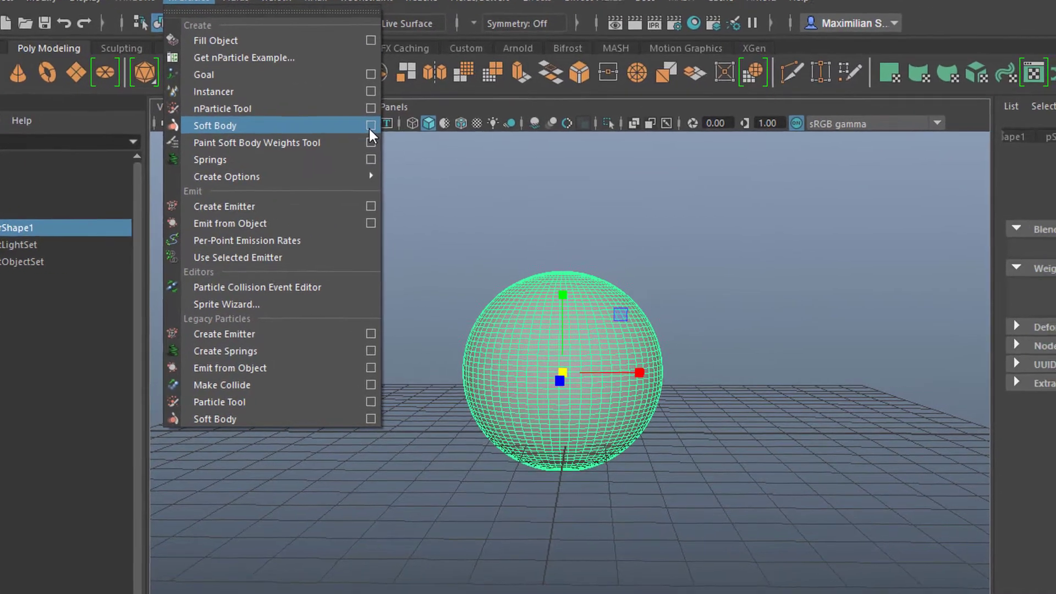
{"action": "left_click", "coordinate": [456, 146]}
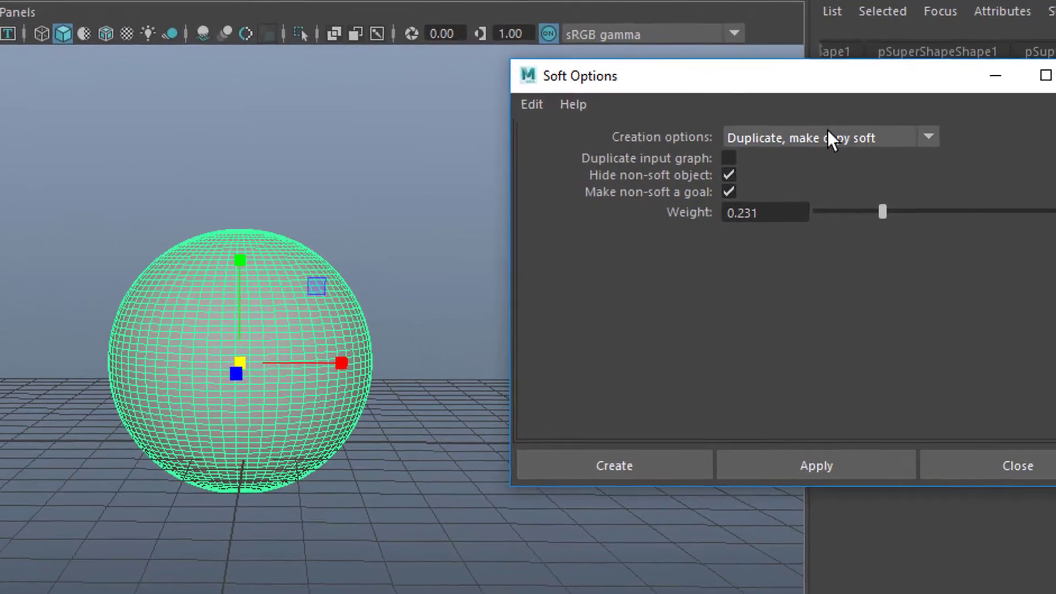
{"action": "left_click", "coordinate": [629, 132]}
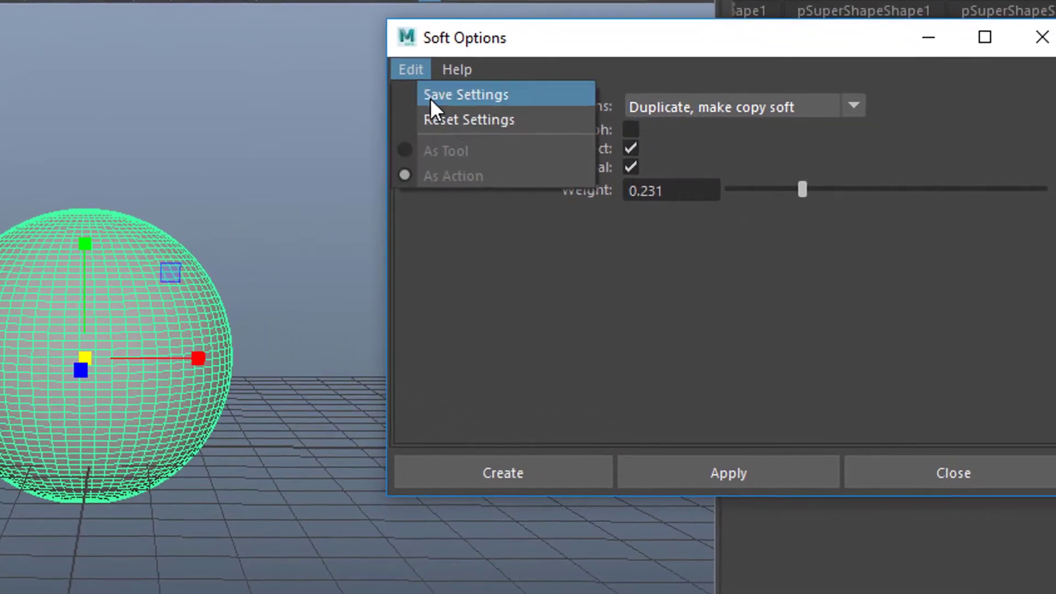
{"action": "left_click", "coordinate": [453, 120]}
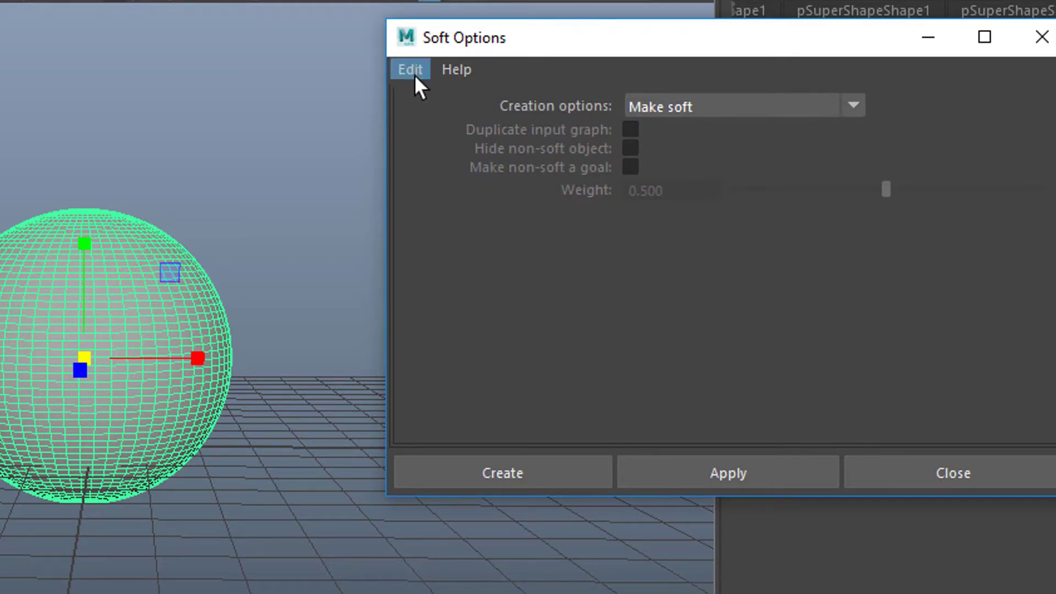
Create the soft body as "Duplicate, make copy soft", hiding the non-soft object and making it a goal with weight 0.304.
{"action": "left_click", "coordinate": [858, 110]}
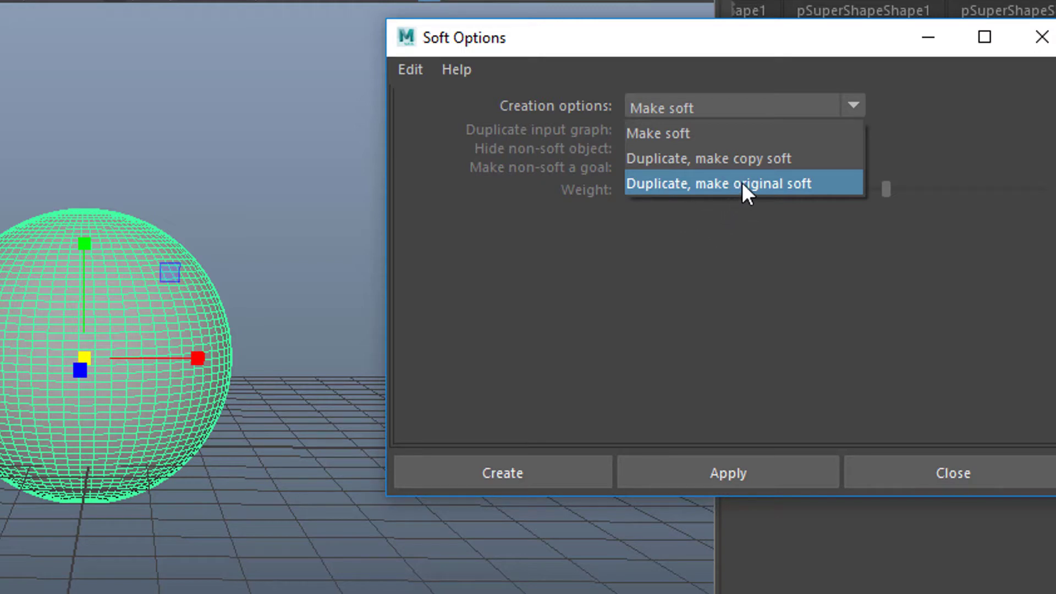
{"action": "left_click", "coordinate": [753, 158]}
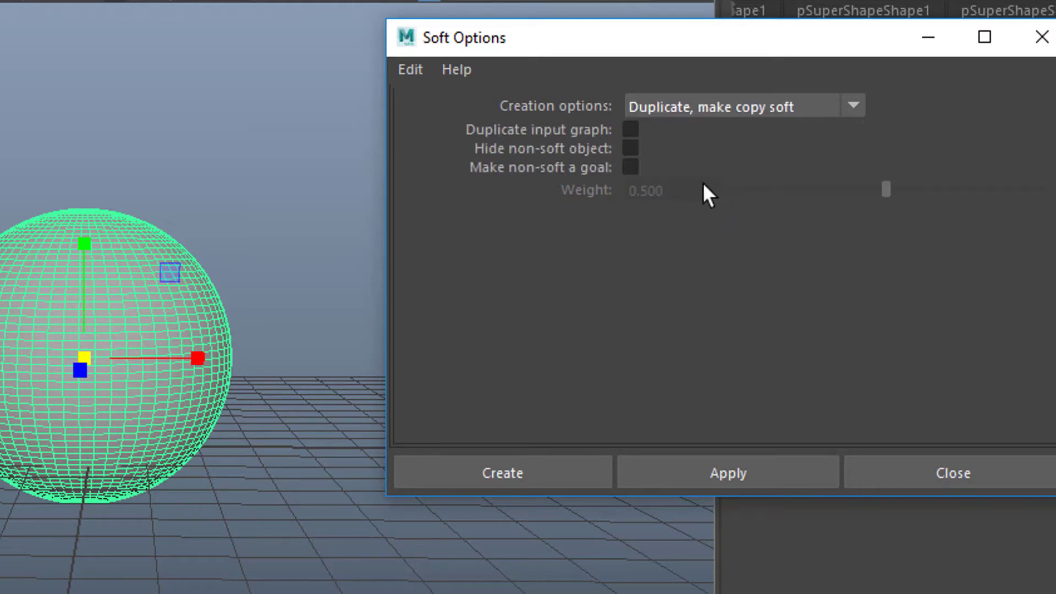
{"action": "left_click", "coordinate": [630, 149]}
{"action": "left_click", "coordinate": [631, 167]}
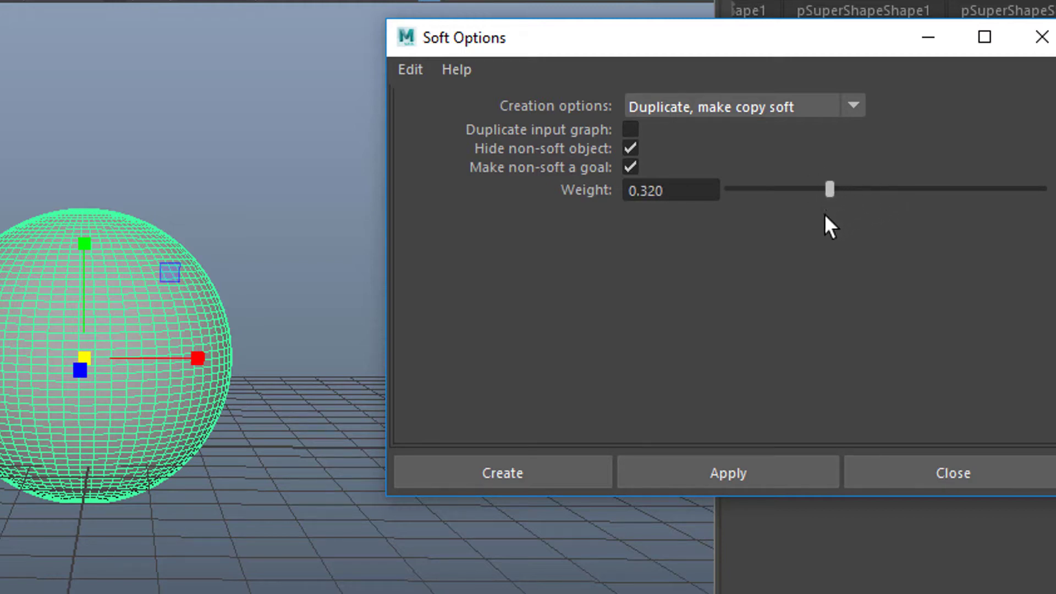
{"action": "left_click", "coordinate": [745, 481]}
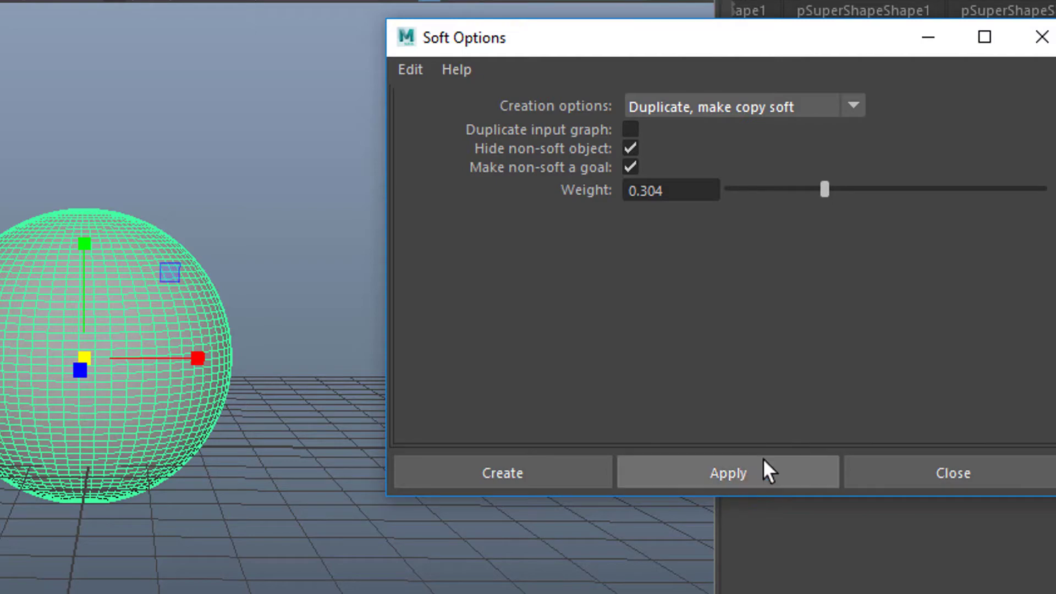
{"action": "left_click", "coordinate": [955, 473]}
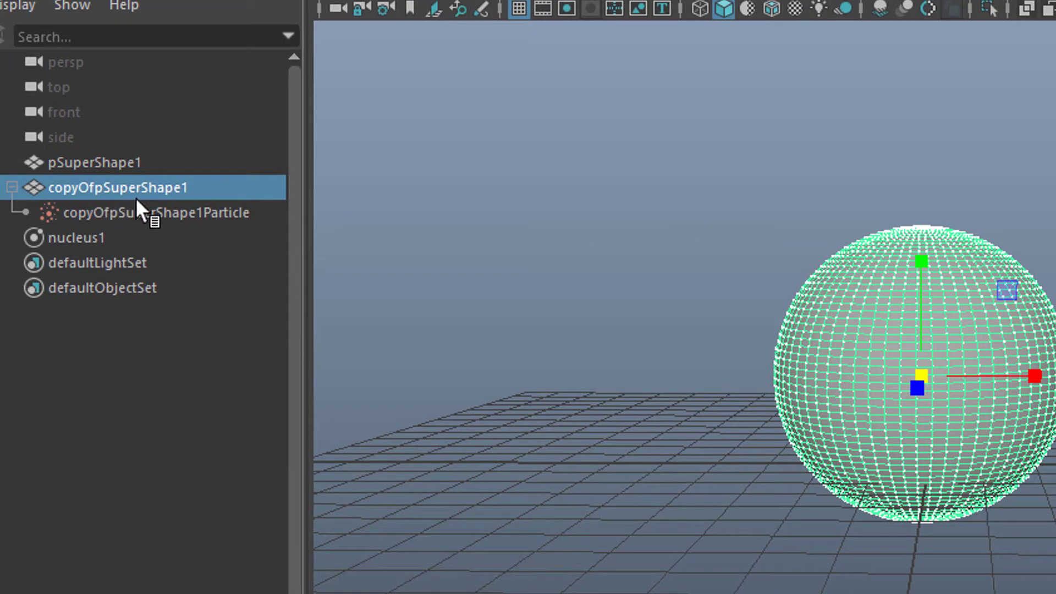
Inspect the nucleus settings and add a Vortex field to the soft body's particle object.
{"action": "left_click", "coordinate": [174, 213]}
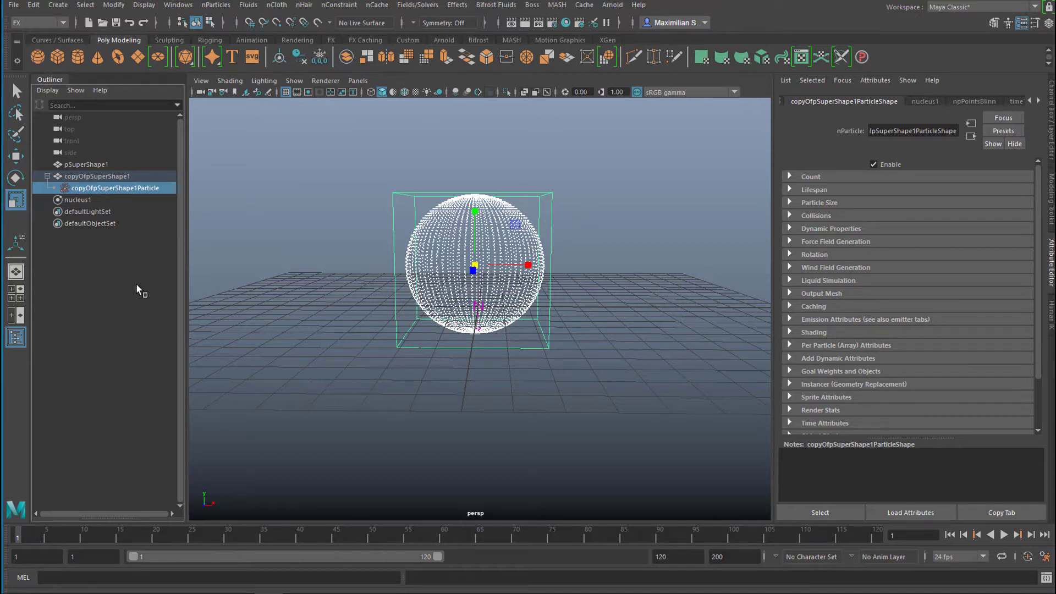
{"action": "left_click", "coordinate": [82, 201]}
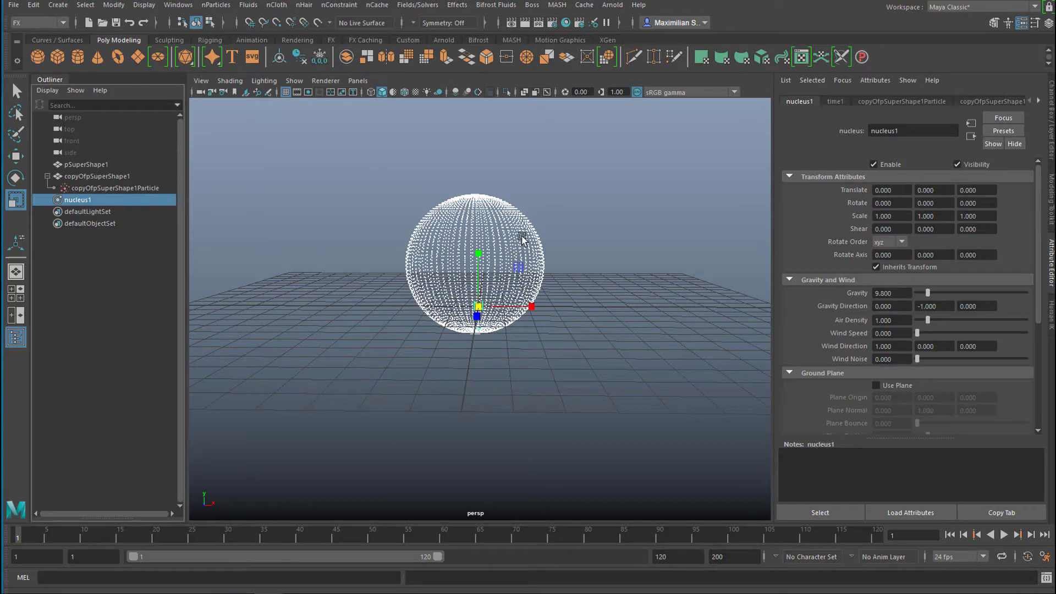
{"action": "left_click", "coordinate": [113, 188]}
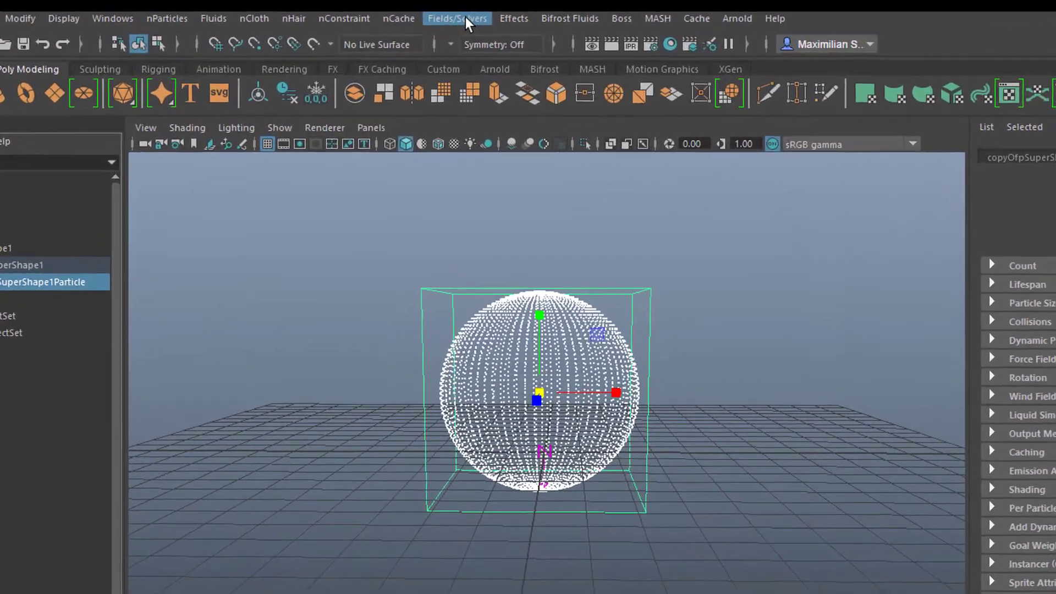
{"action": "left_click", "coordinate": [443, 12]}
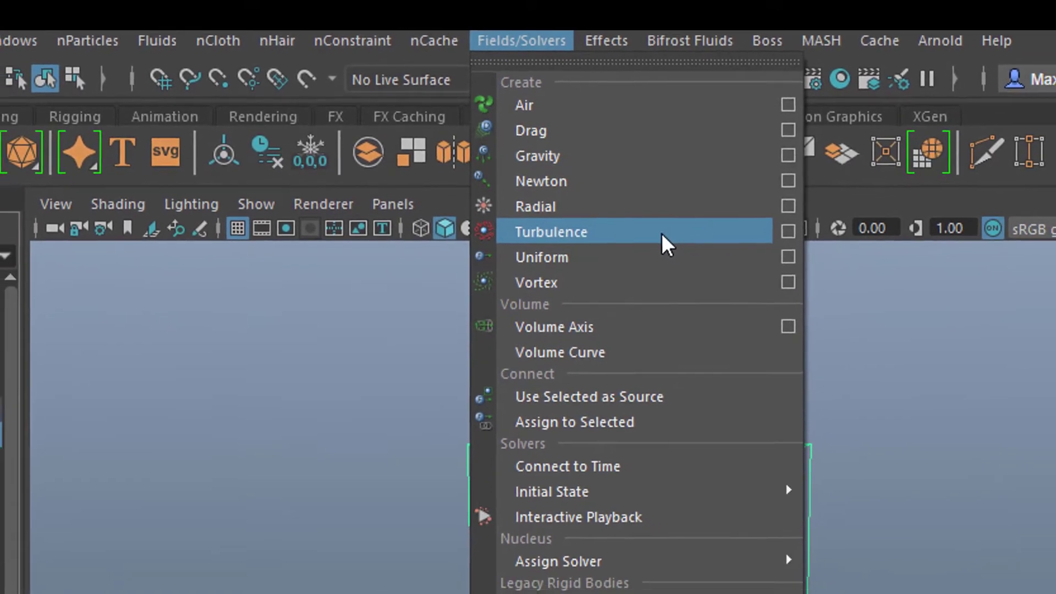
{"action": "left_click", "coordinate": [715, 282]}
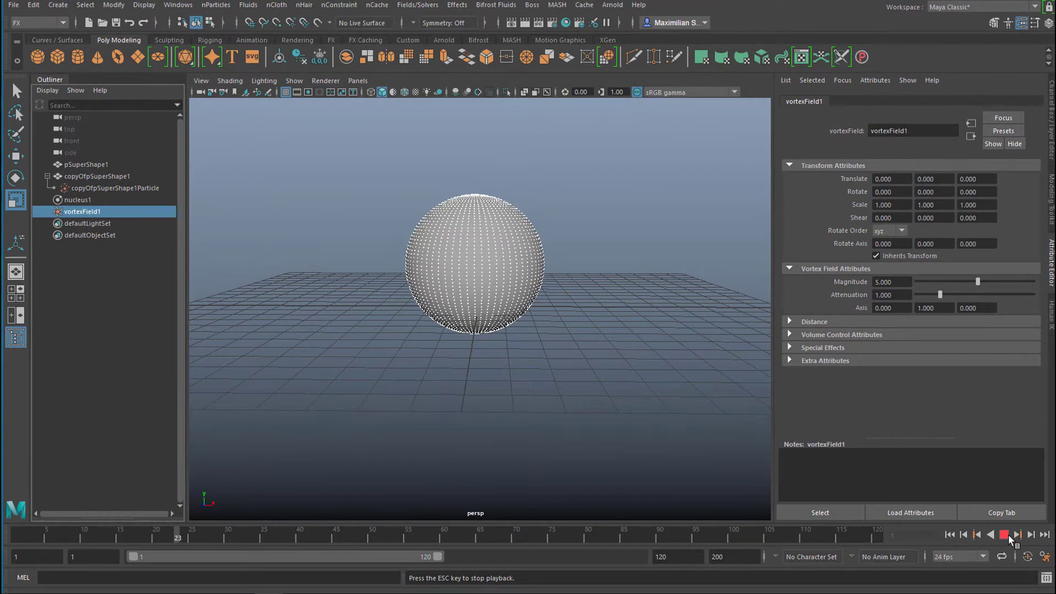
Stop the simulation playback and extend the playback range to end at frame 500.
{"action": "key", "text": "Escape"}
{"action": "left_click", "coordinate": [673, 555]}
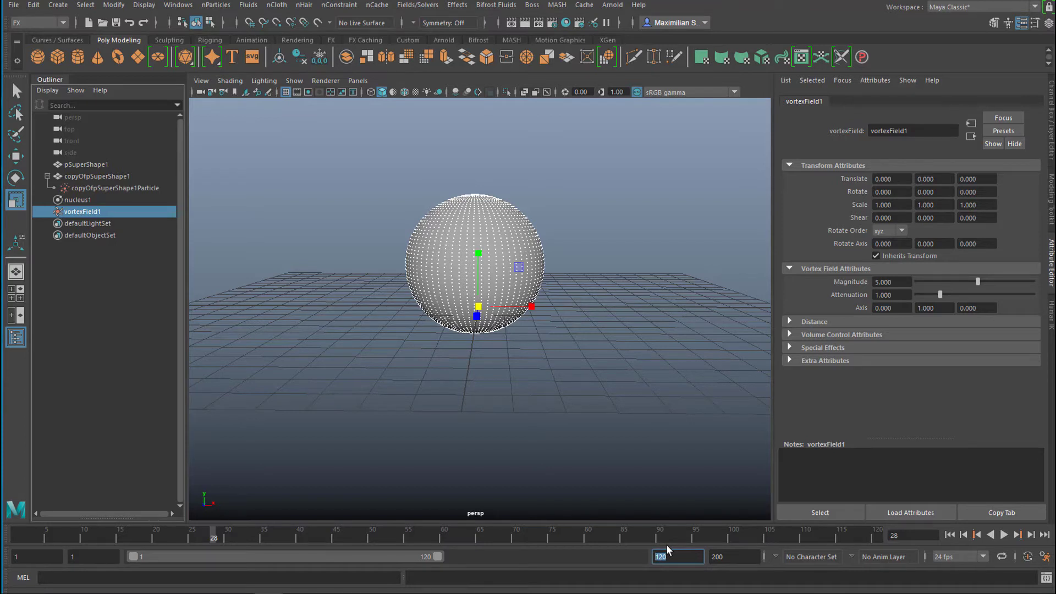
{"action": "key", "text": "Return"}
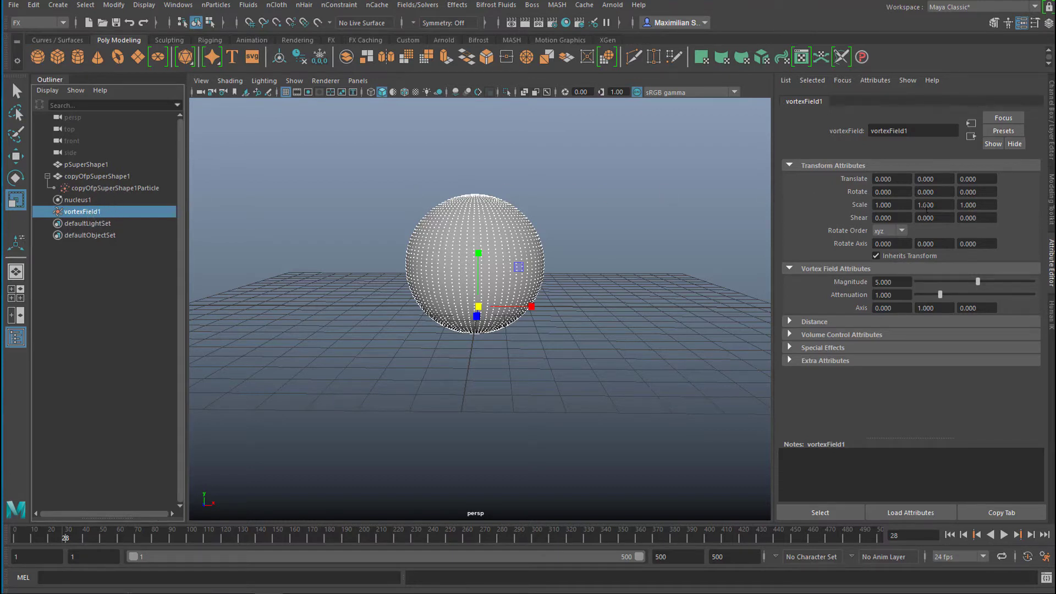
Raise the vortex field's Magnitude, settling on 55.897 while playing the simulation from the first frame, and stop playback.
{"action": "left_click_drag", "start_coordinate": [975, 285], "coordinate": [981, 287]}
{"action": "left_click", "coordinate": [950, 534]}
{"action": "left_click", "coordinate": [1004, 535]}
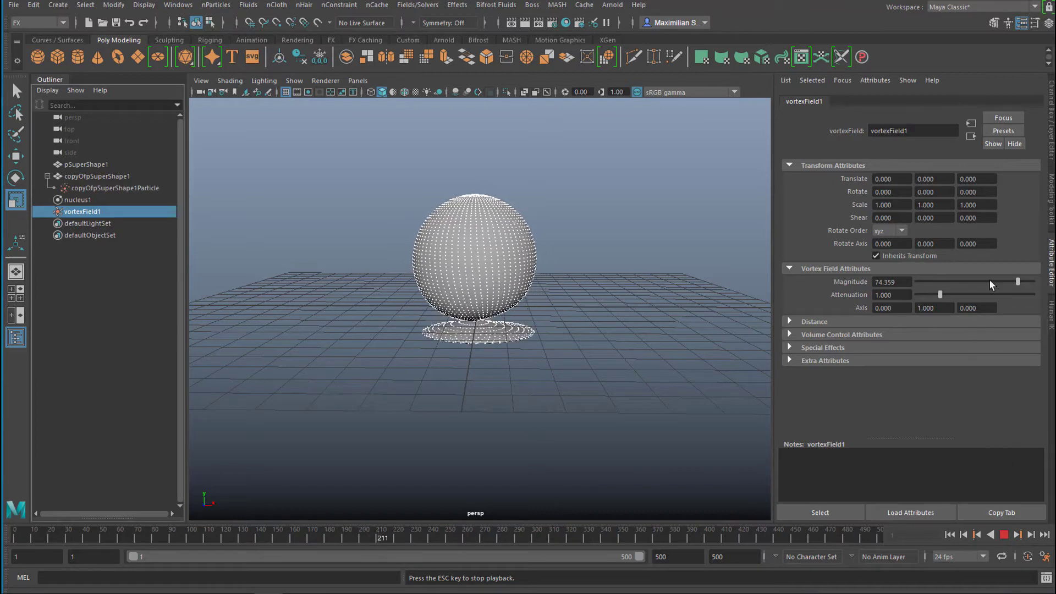
{"action": "left_click_drag", "start_coordinate": [1017, 280], "coordinate": [1005, 286]}
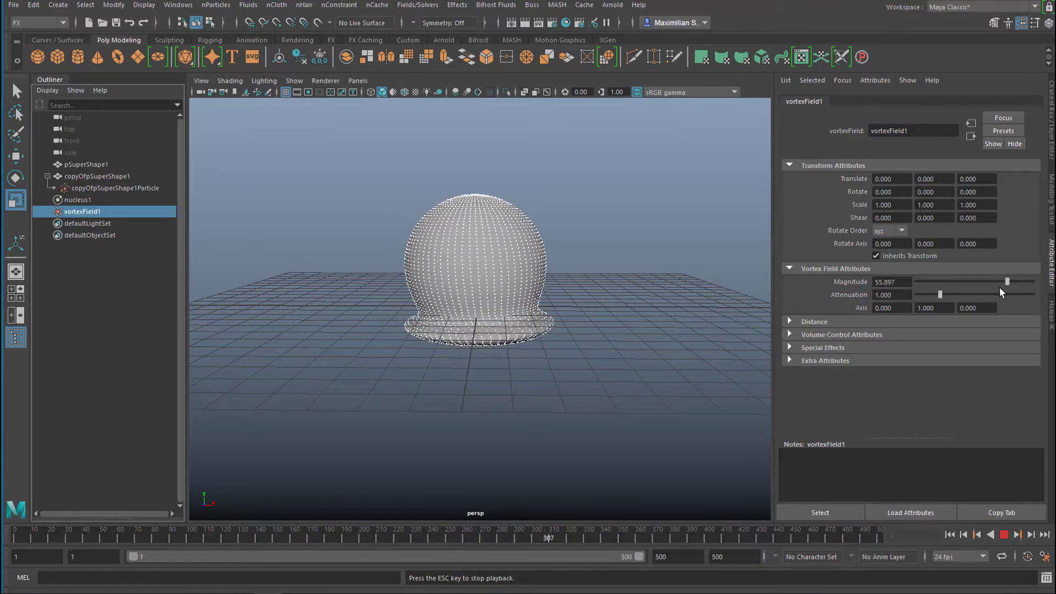
{"action": "left_click", "coordinate": [1004, 535]}
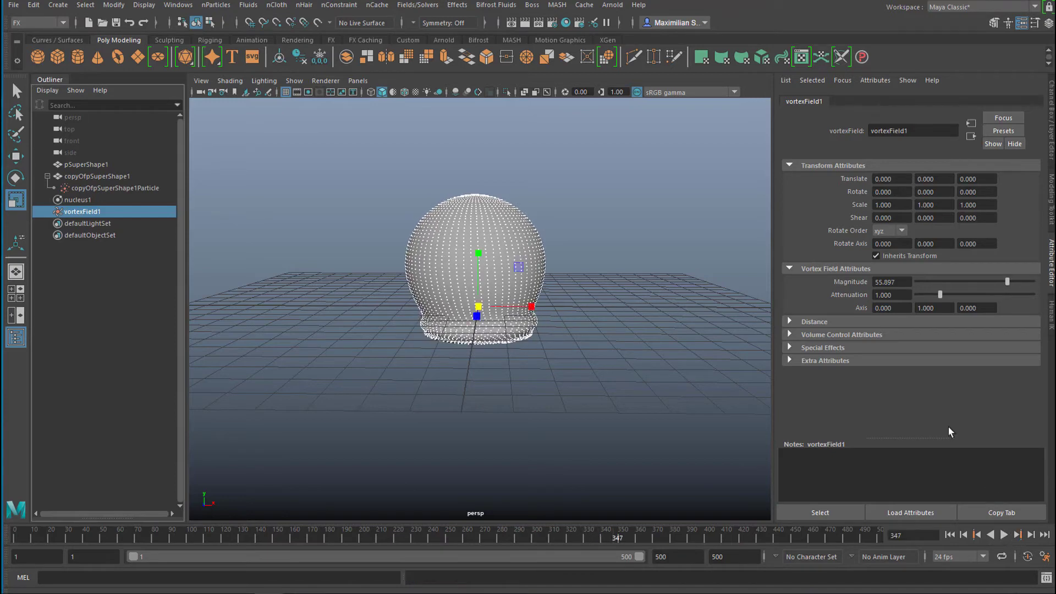
Set the soft body particle's pSuperShapeShape1 goal weight to 0.5.
{"action": "left_click", "coordinate": [115, 187]}
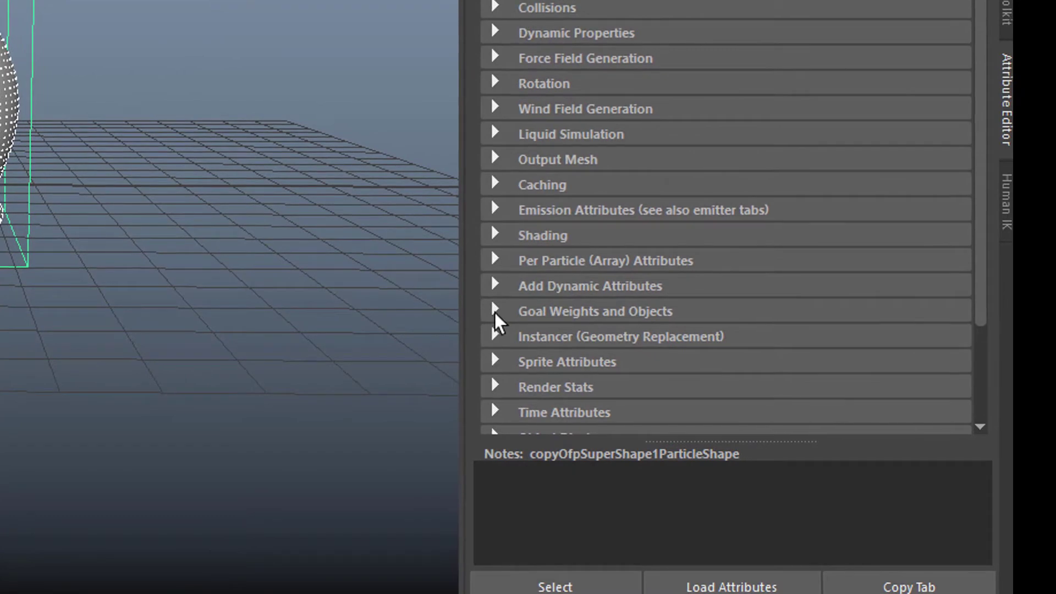
{"action": "left_click", "coordinate": [494, 310]}
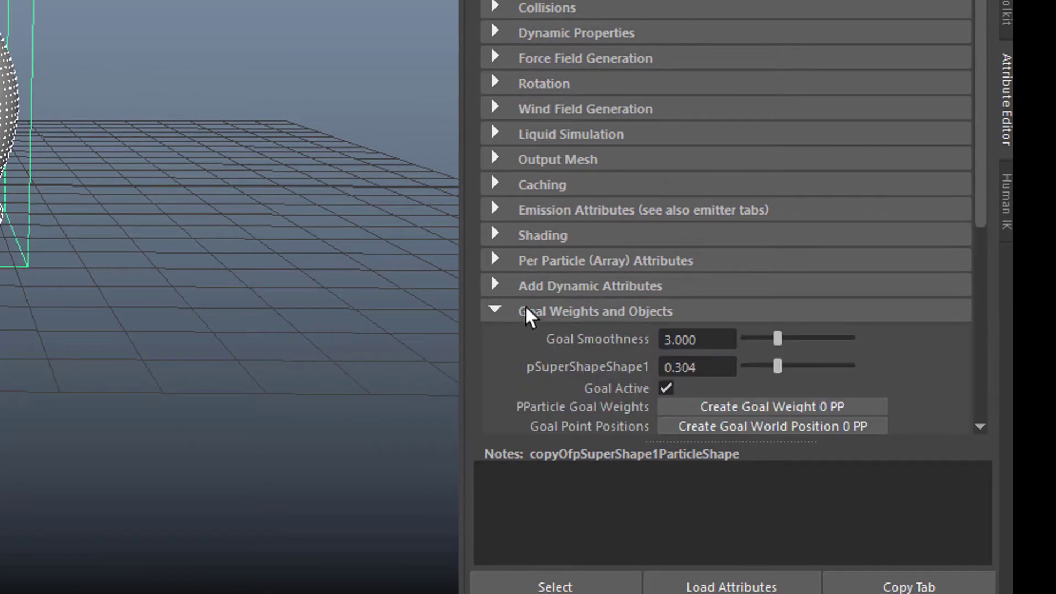
{"action": "scroll", "coordinate": [986, 154], "scroll_direction": "down", "scroll_amount": 5}
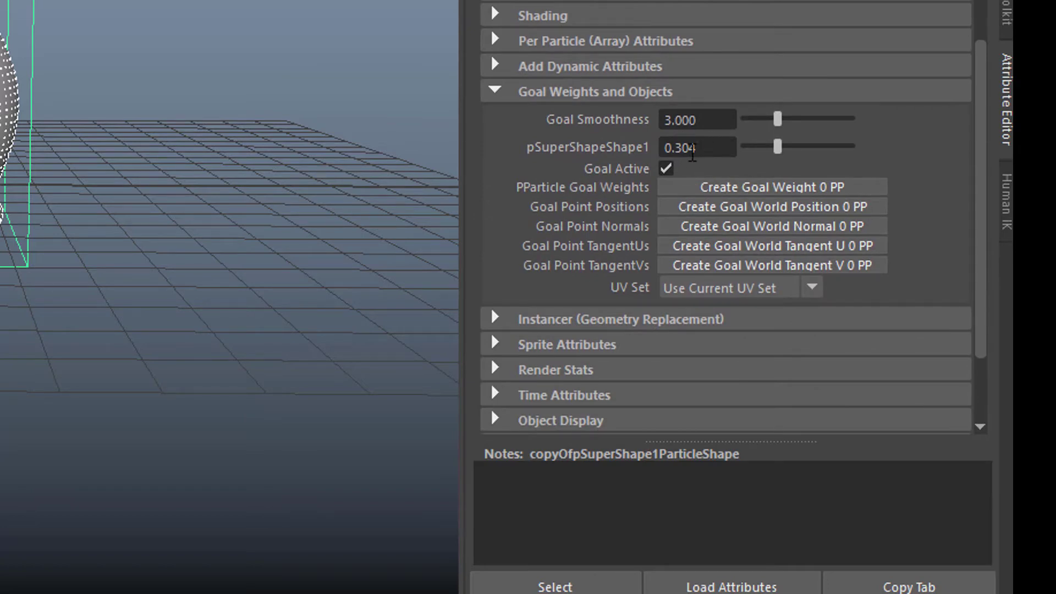
{"action": "left_click_drag", "start_coordinate": [675, 148], "coordinate": [755, 146]}
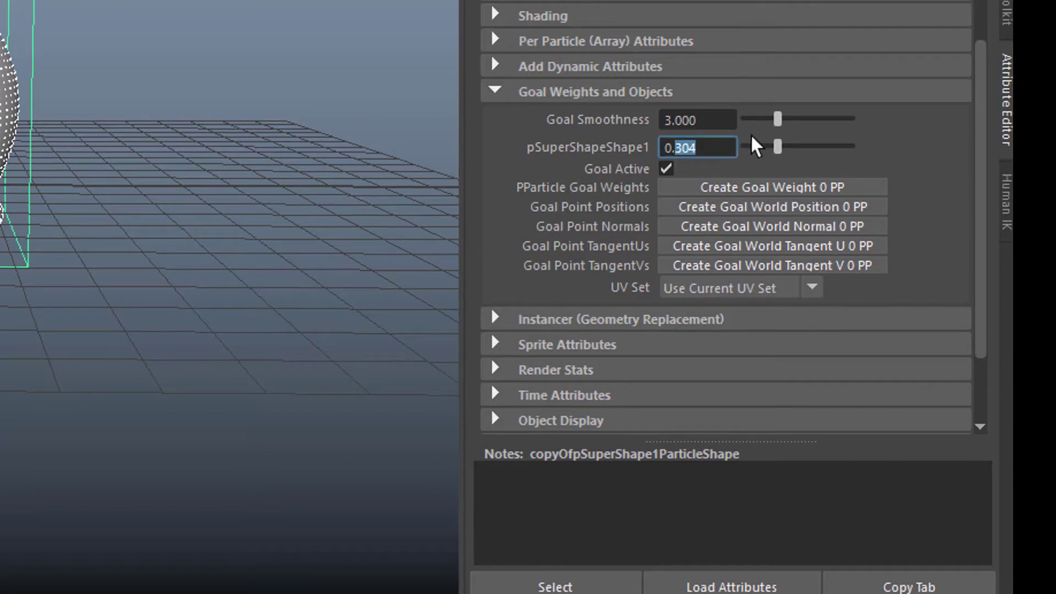
{"action": "type", "text": "5"}
{"action": "key", "text": "Return"}
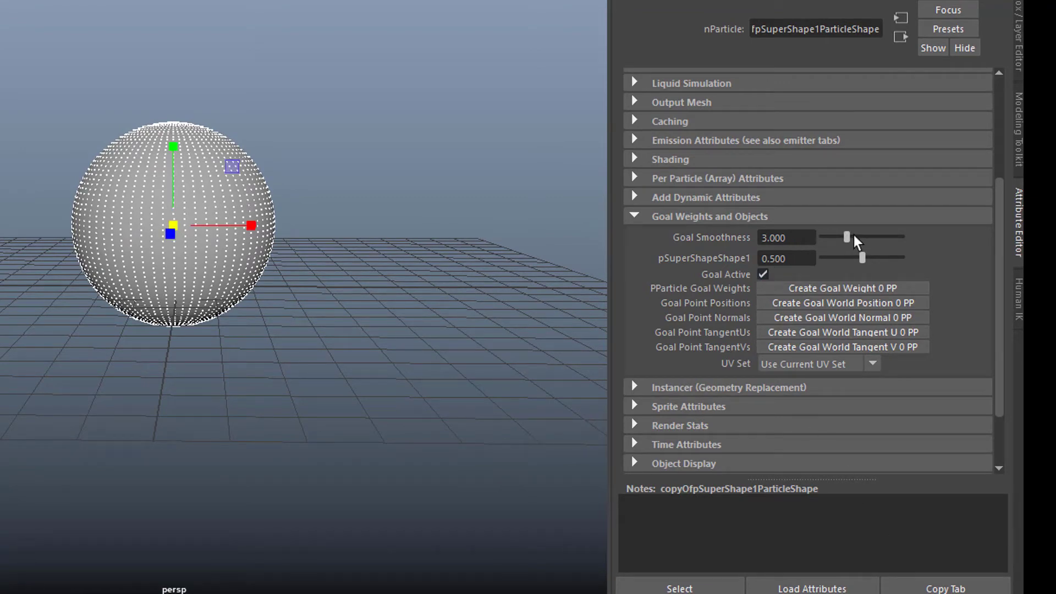
Try a Goal Smoothness of 6.629 on the soft body particles and play the simulation to judge the deformation.
{"action": "left_click_drag", "start_coordinate": [848, 236], "coordinate": [877, 236]}
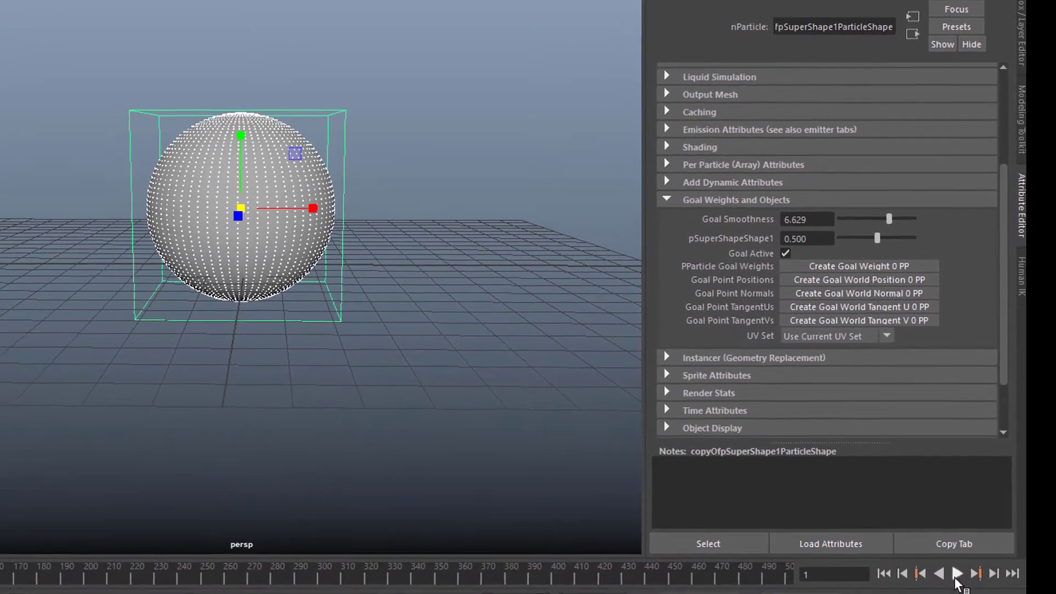
{"action": "left_click", "coordinate": [957, 574]}
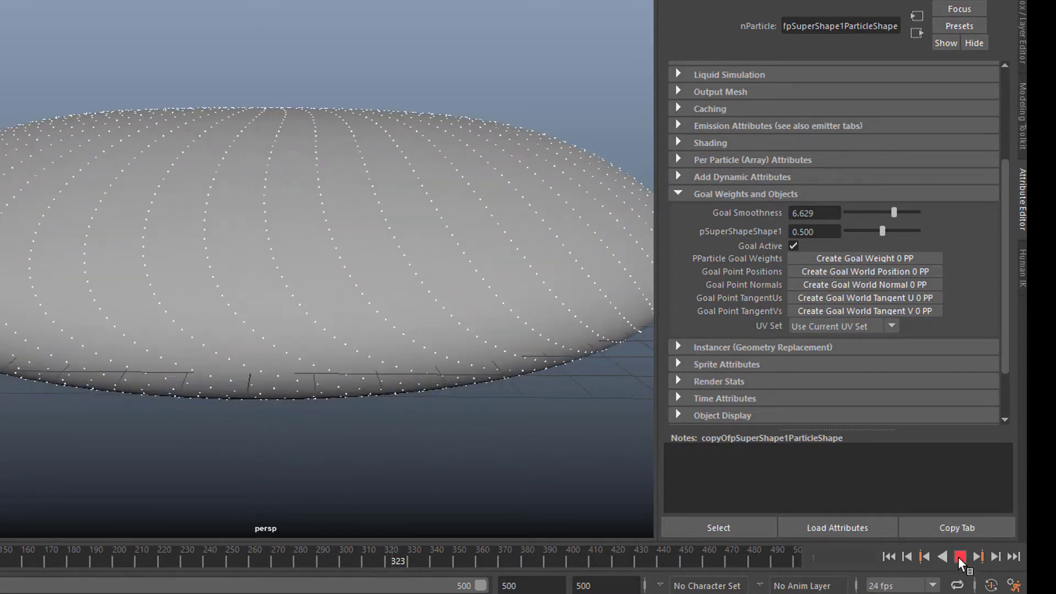
{"action": "left_click", "coordinate": [958, 555]}
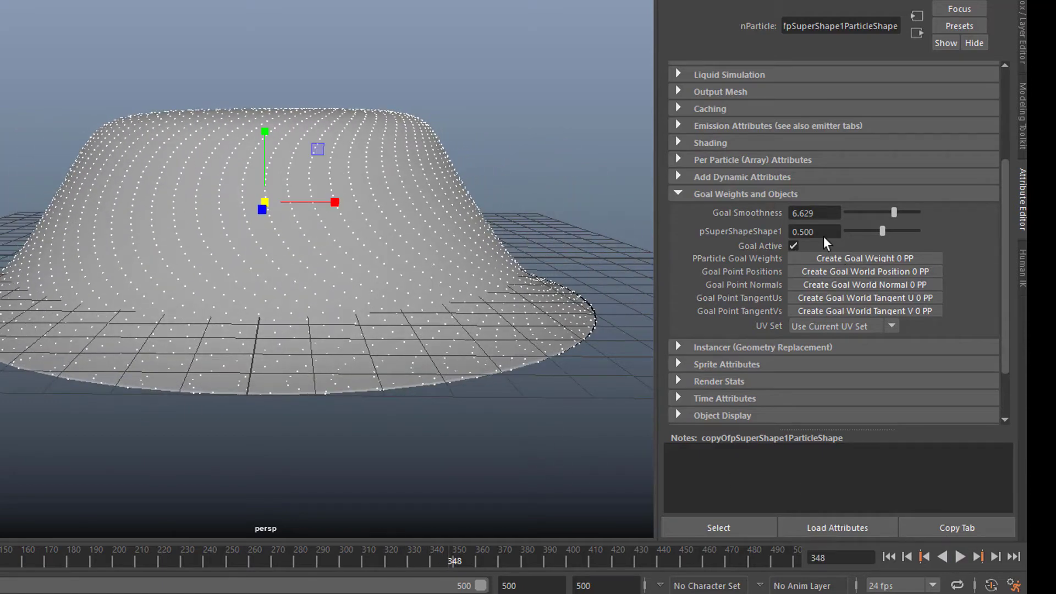
Set the soft body particle's Goal Smoothness to 6 and rewind the simulation to the first frame.
{"action": "double_click", "coordinate": [825, 214]}
{"action": "type", "text": "6"}
{"action": "key", "text": "Return"}
{"action": "left_click", "coordinate": [888, 557]}
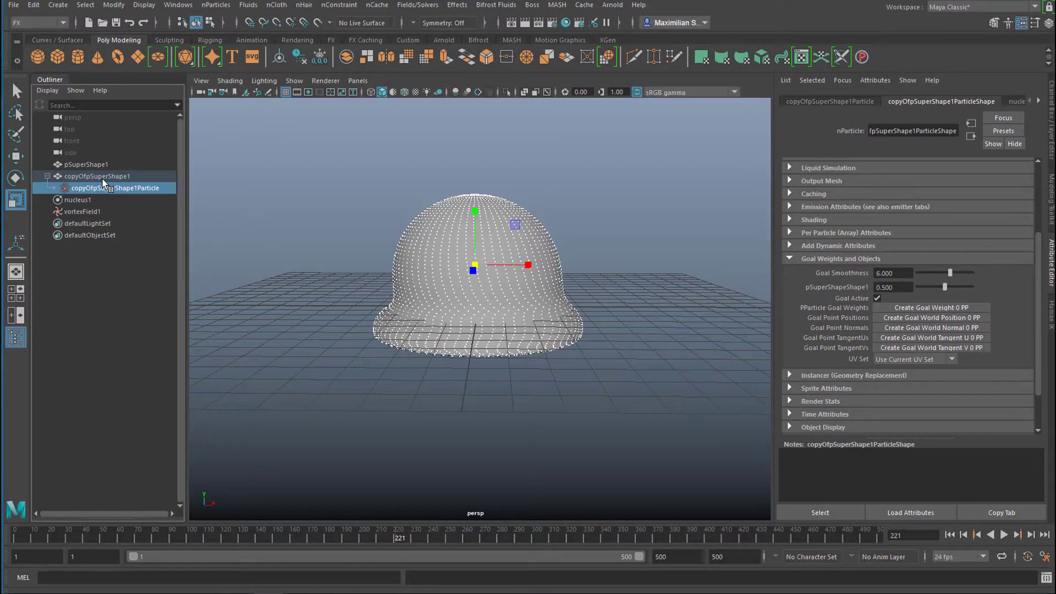
Create a polygon plane with 1 × 1 subdivisions and move it along X clear of the soft body.
{"action": "left_click", "coordinate": [138, 58]}
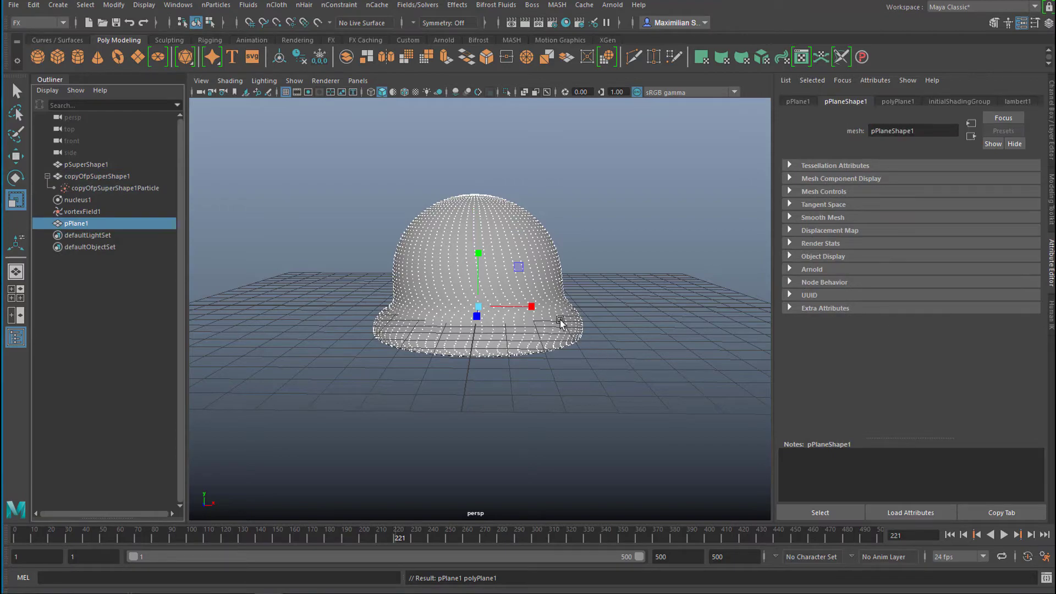
{"action": "key", "text": "w"}
{"action": "left_click_drag", "start_coordinate": [534, 306], "coordinate": [731, 274]}
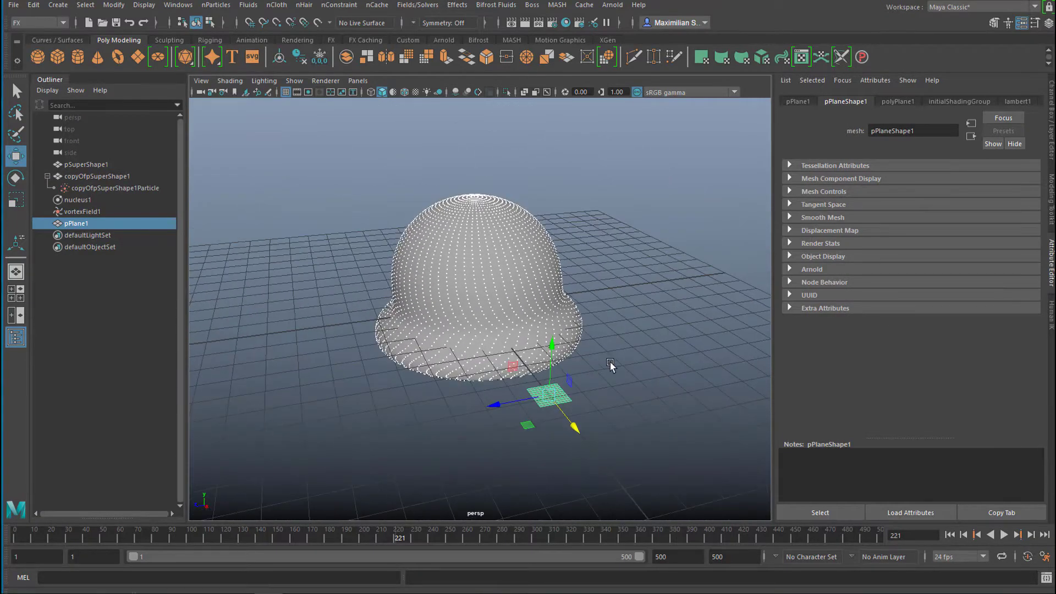
{"action": "left_click", "coordinate": [902, 103]}
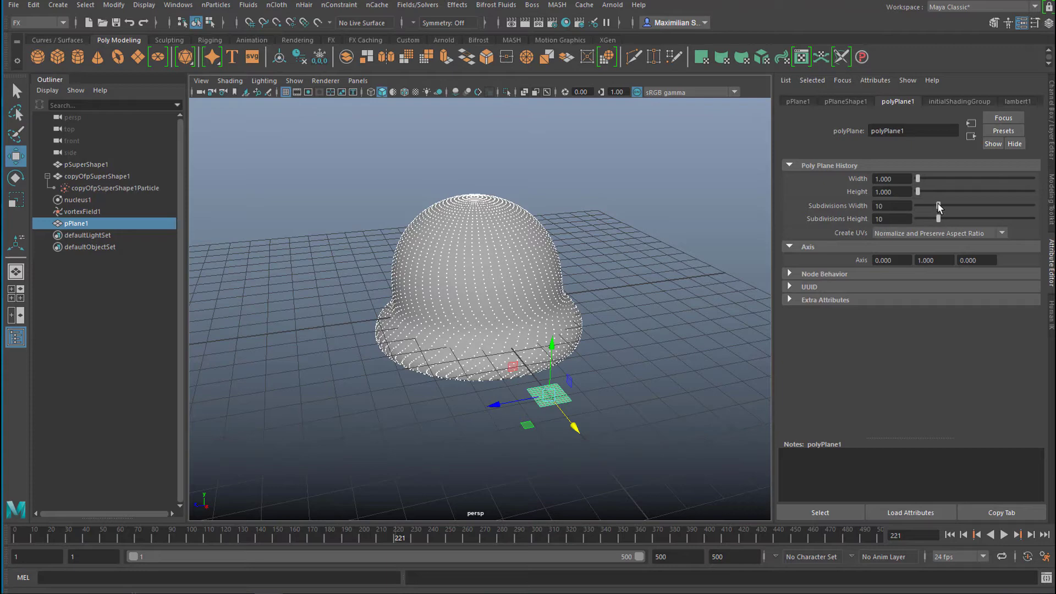
{"action": "left_click_drag", "start_coordinate": [937, 206], "coordinate": [917, 219]}
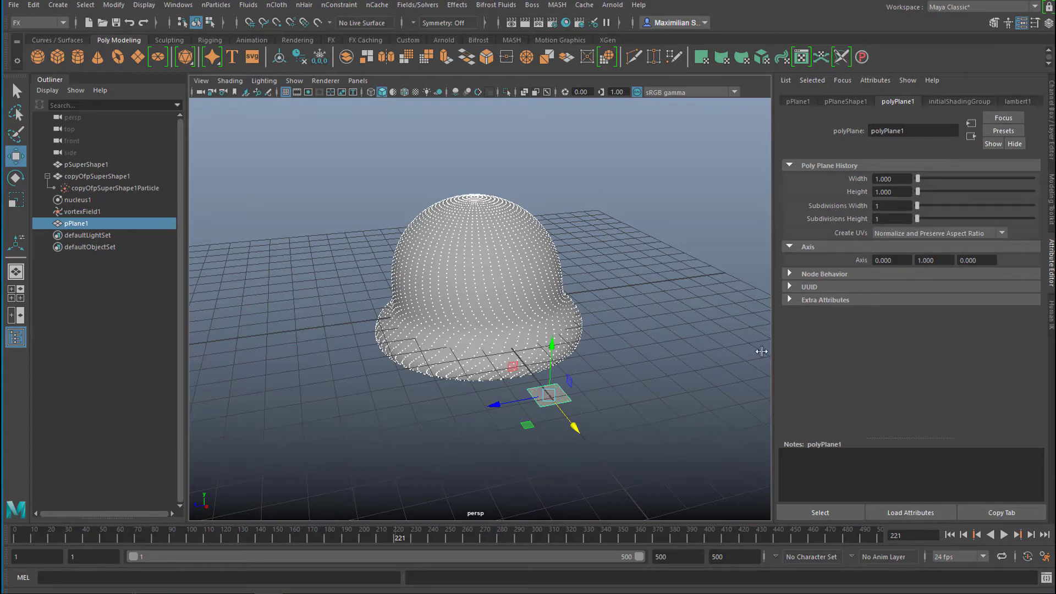
Assign a new Lambert material to the plane pPlane1 and set its color to light blue.
{"action": "left_click_drag", "start_coordinate": [637, 462], "coordinate": [617, 401], "text": "alt"}
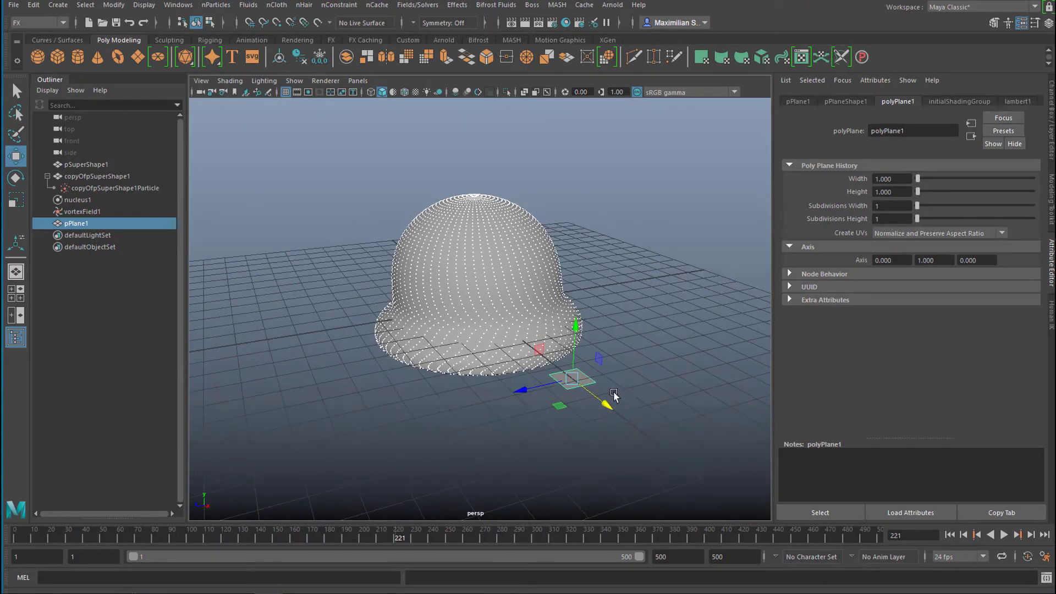
{"action": "right_click", "coordinate": [584, 377]}
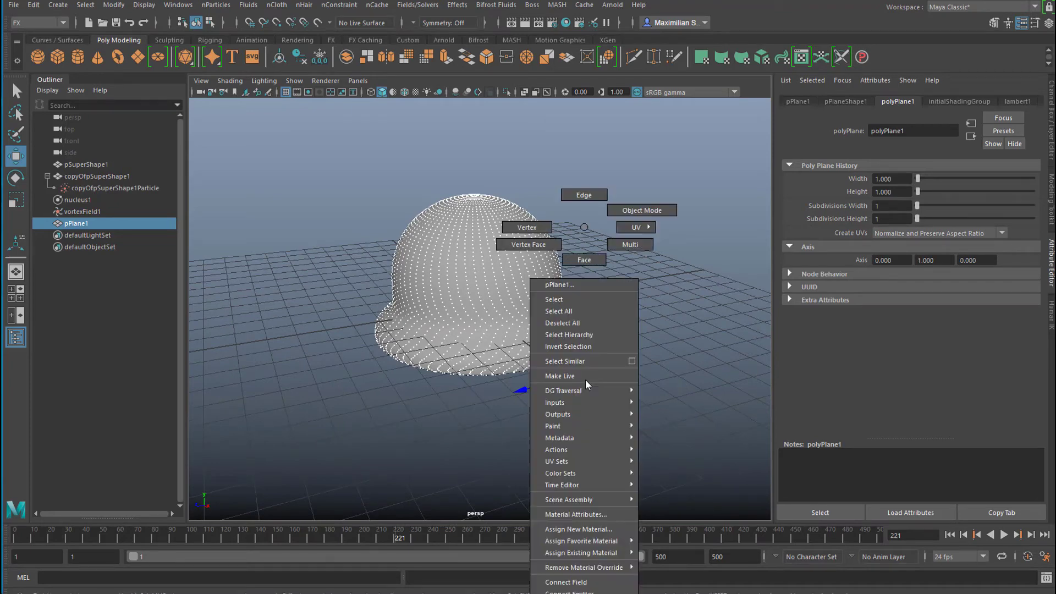
{"action": "left_click", "coordinate": [613, 529]}
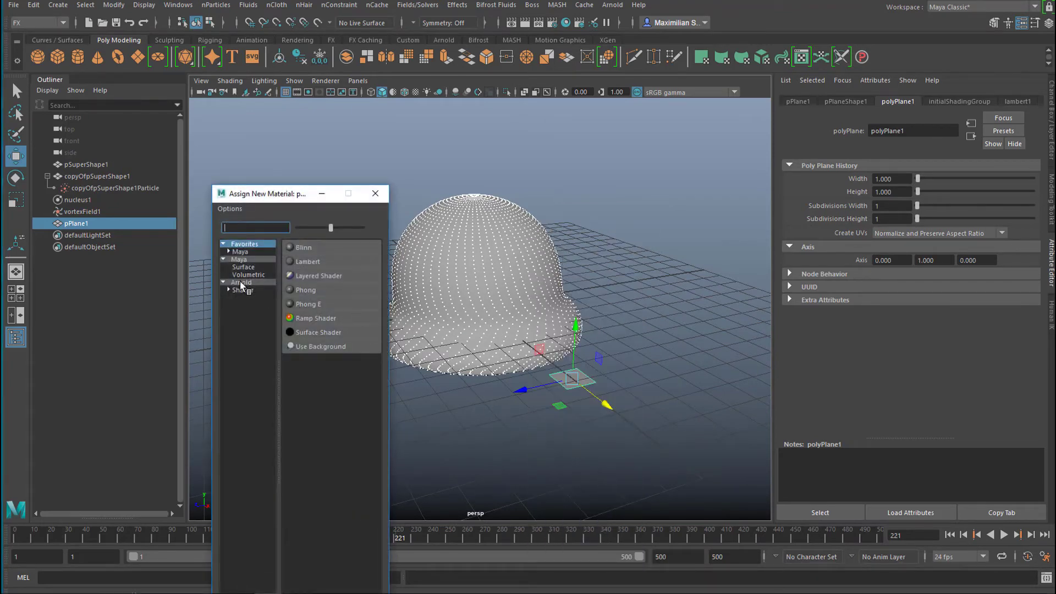
{"action": "left_click", "coordinate": [306, 263]}
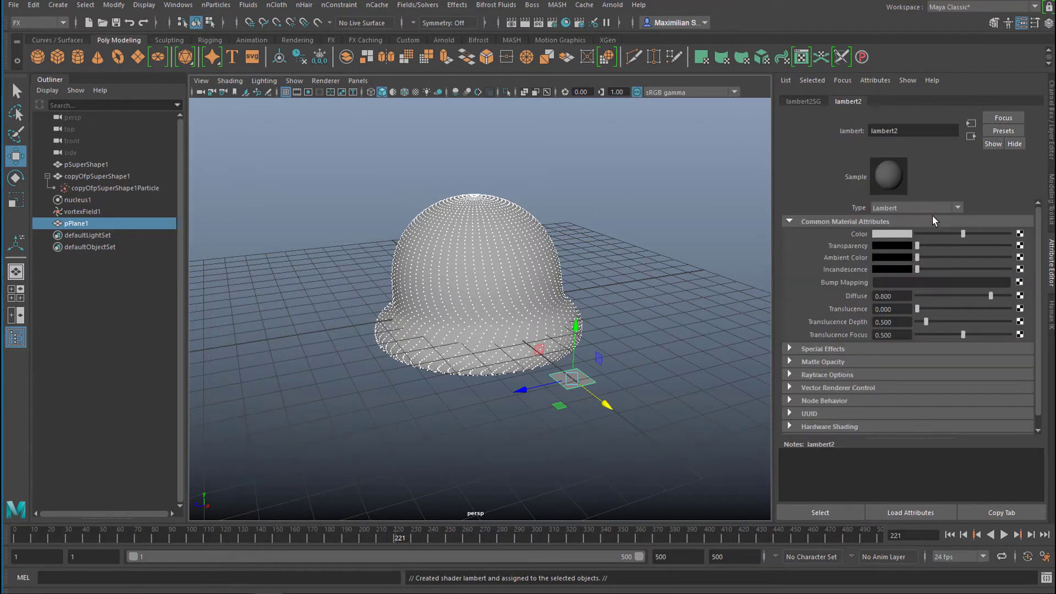
{"action": "left_click", "coordinate": [902, 240]}
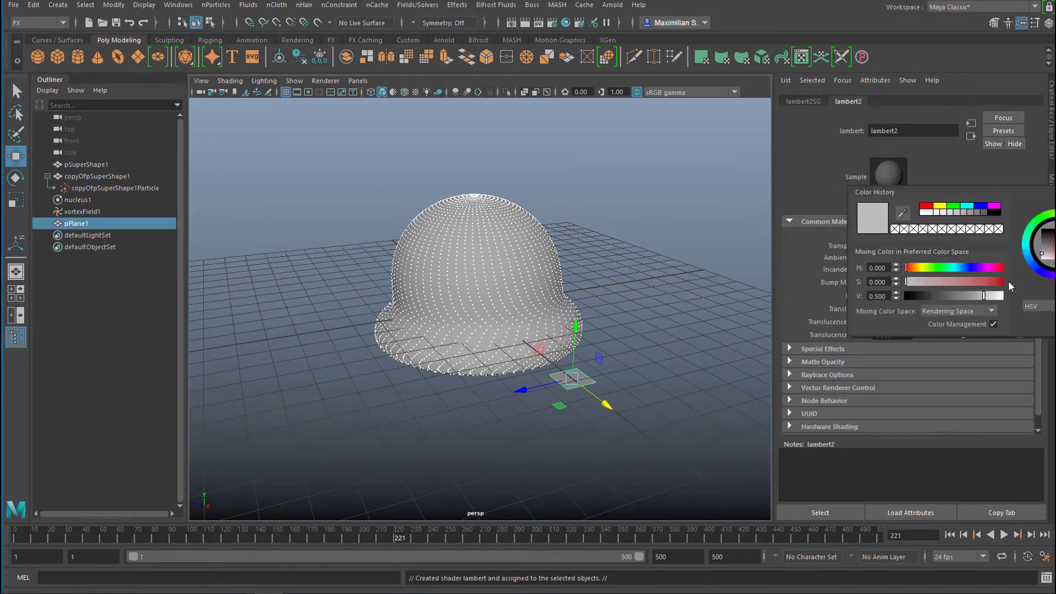
{"action": "left_click_drag", "start_coordinate": [1045, 258], "coordinate": [1043, 239]}
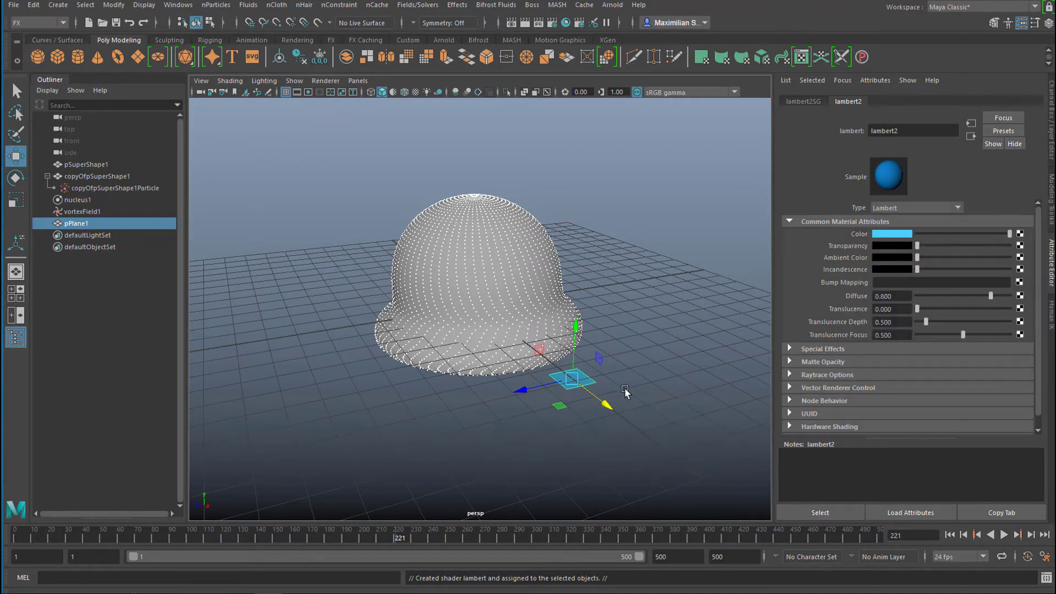
{"action": "left_click", "coordinate": [616, 362]}
Scale the blue plane along Z into a narrower strip.
{"action": "left_click", "coordinate": [582, 383]}
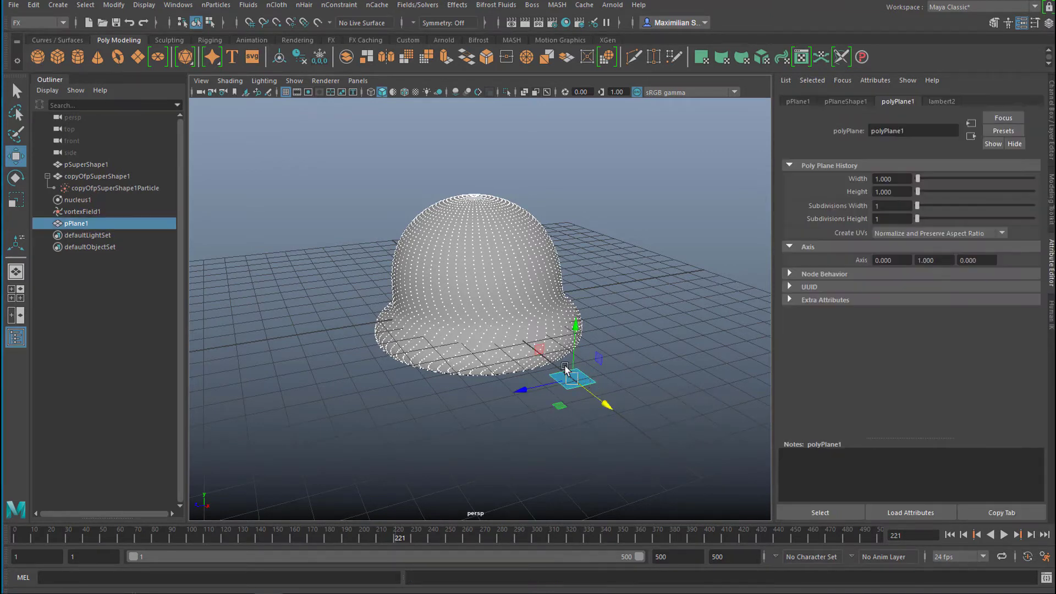
{"action": "key", "text": "r"}
{"action": "mouse_move", "coordinate": [522, 392]}
{"action": "left_mouse_down"}
{"action": "mouse_move", "coordinate": [570, 381]}
{"action": "mouse_move", "coordinate": [524, 389]}
{"action": "mouse_move", "coordinate": [537, 386]}
{"action": "left_mouse_up"}
Create a MASH network from the plane with the default distribution.
{"action": "left_click_drag", "start_coordinate": [638, 406], "coordinate": [372, 226], "text": "alt"}
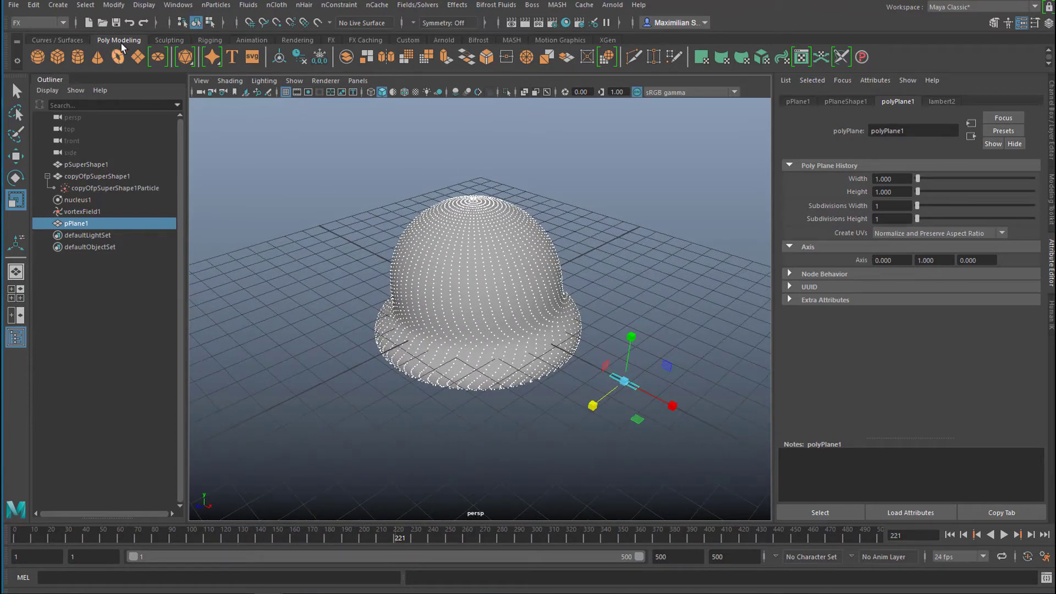
{"action": "left_click", "coordinate": [557, 6]}
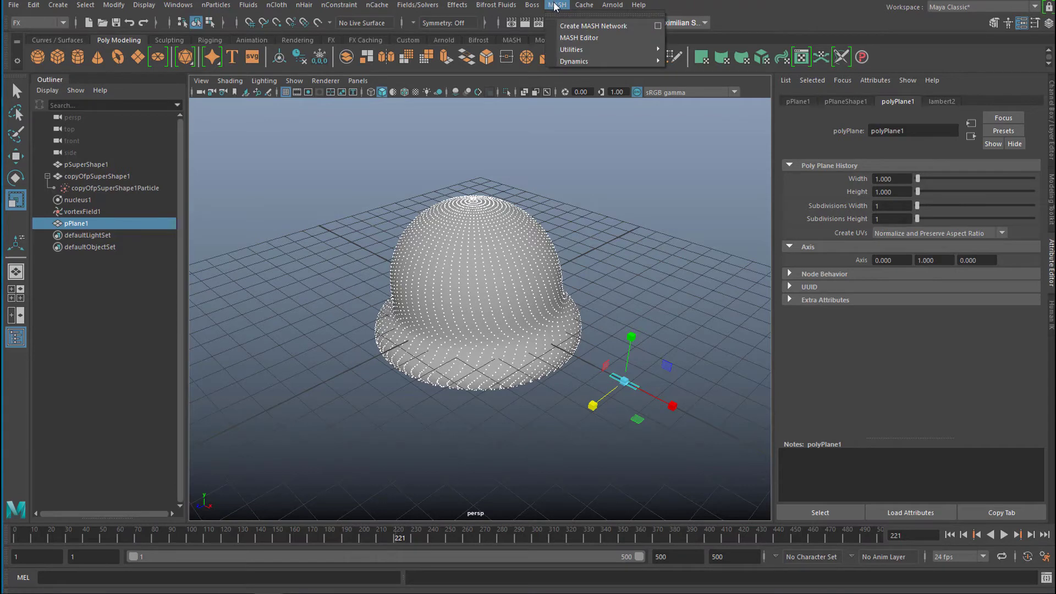
{"action": "key", "text": "Left"}
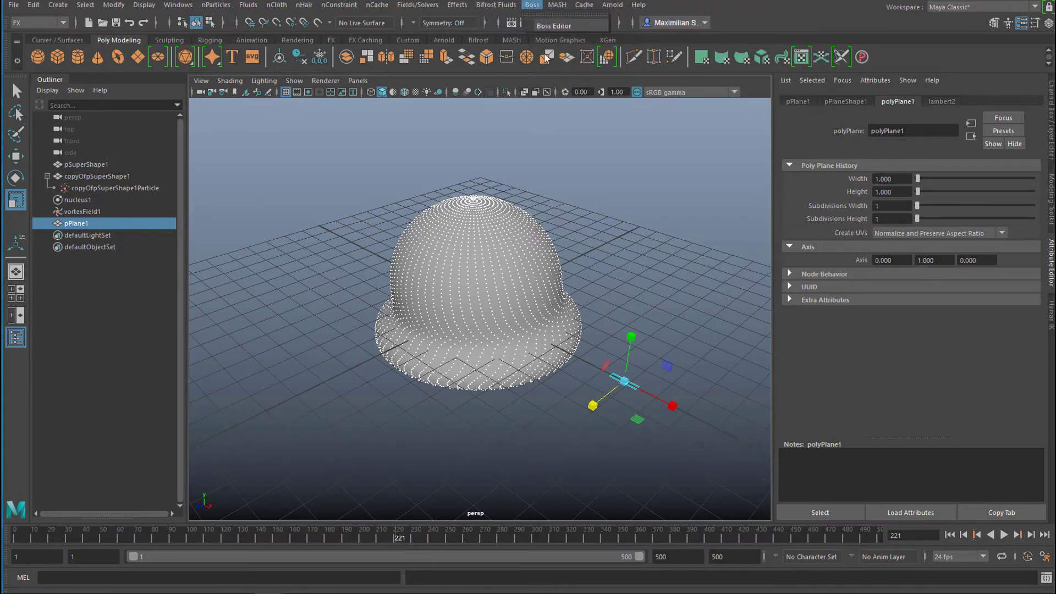
{"action": "left_click", "coordinate": [511, 44]}
{"action": "left_click", "coordinate": [510, 41]}
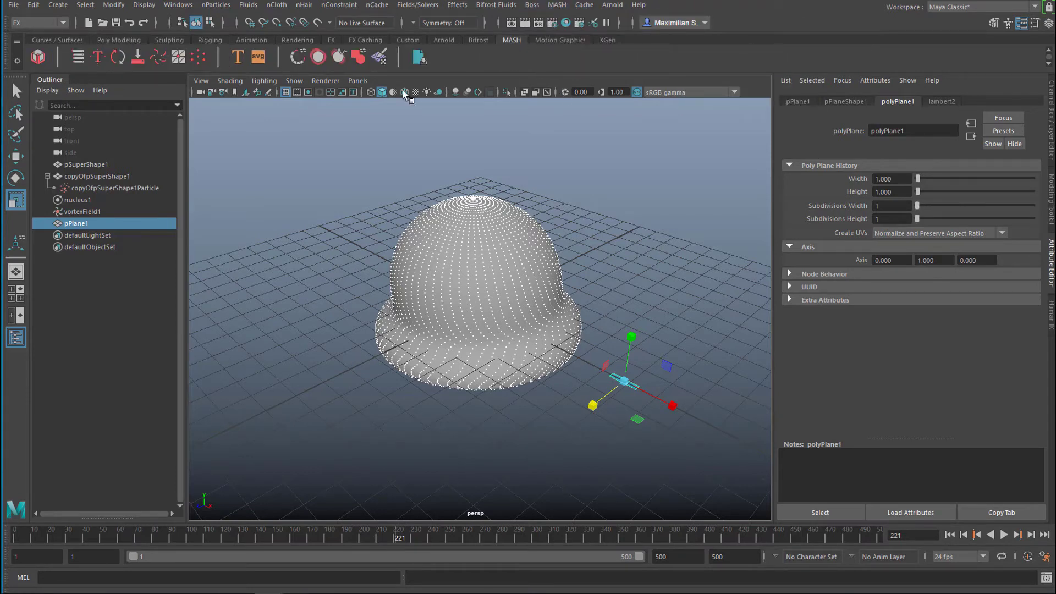
{"action": "left_click", "coordinate": [38, 56]}
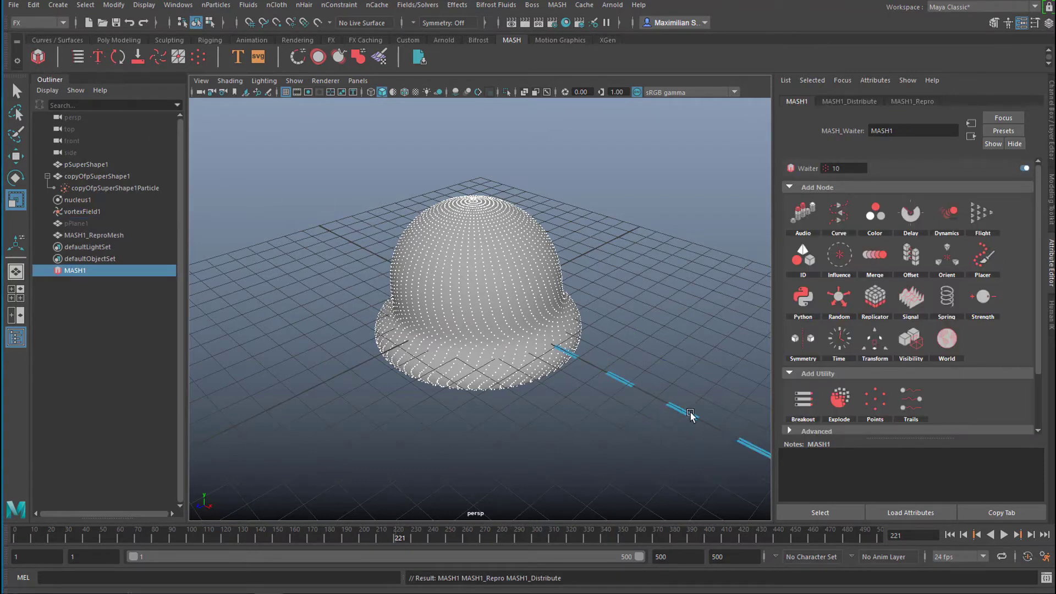
Set the MASH distribution type to Mesh and connect copyOfpSuperShape1 as the input mesh.
{"action": "left_click_drag", "start_coordinate": [670, 431], "coordinate": [655, 418], "text": "alt"}
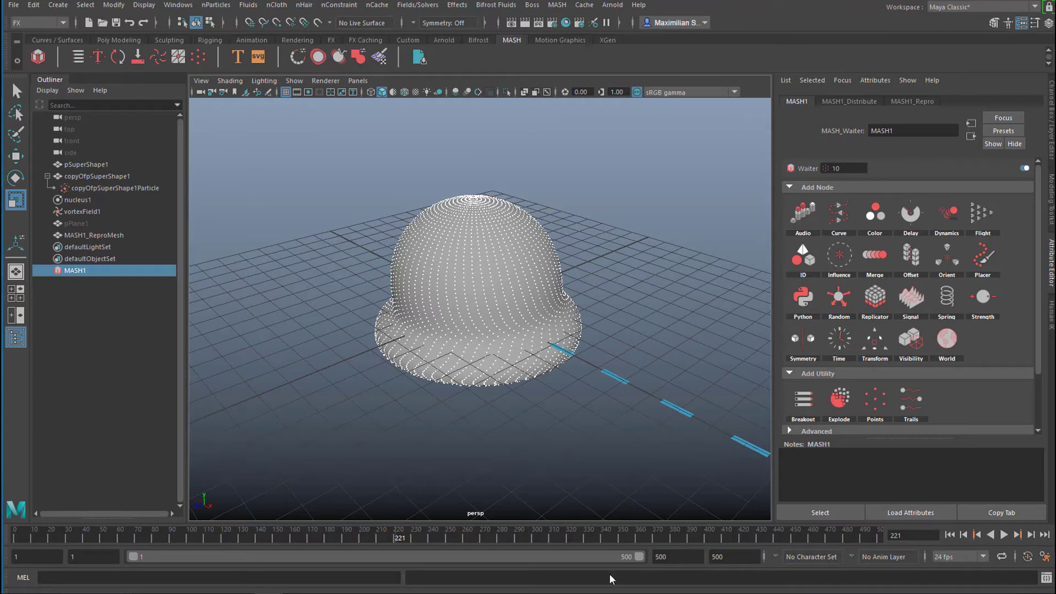
{"action": "right_click_drag", "start_coordinate": [665, 366], "coordinate": [405, 396], "text": "alt"}
{"action": "left_click_drag", "start_coordinate": [405, 396], "coordinate": [498, 444], "text": "alt"}
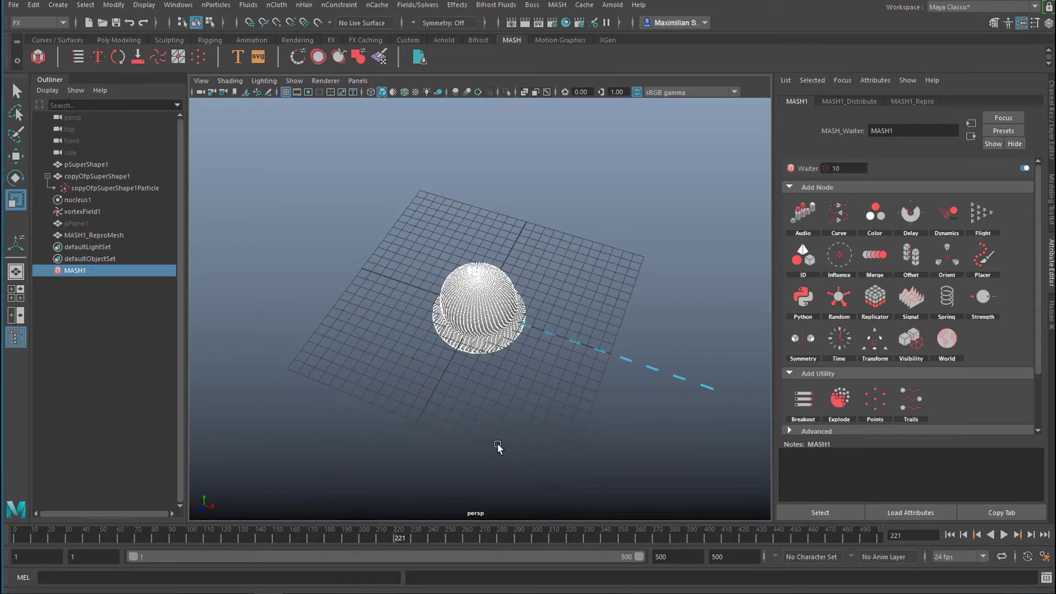
{"action": "left_click", "coordinate": [863, 100]}
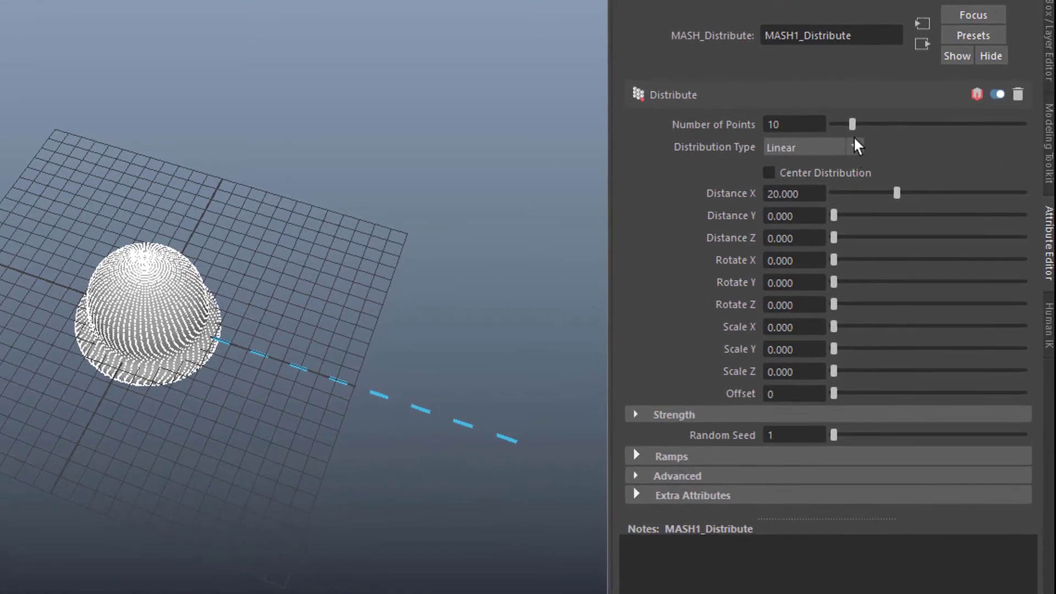
{"action": "left_click", "coordinate": [855, 147]}
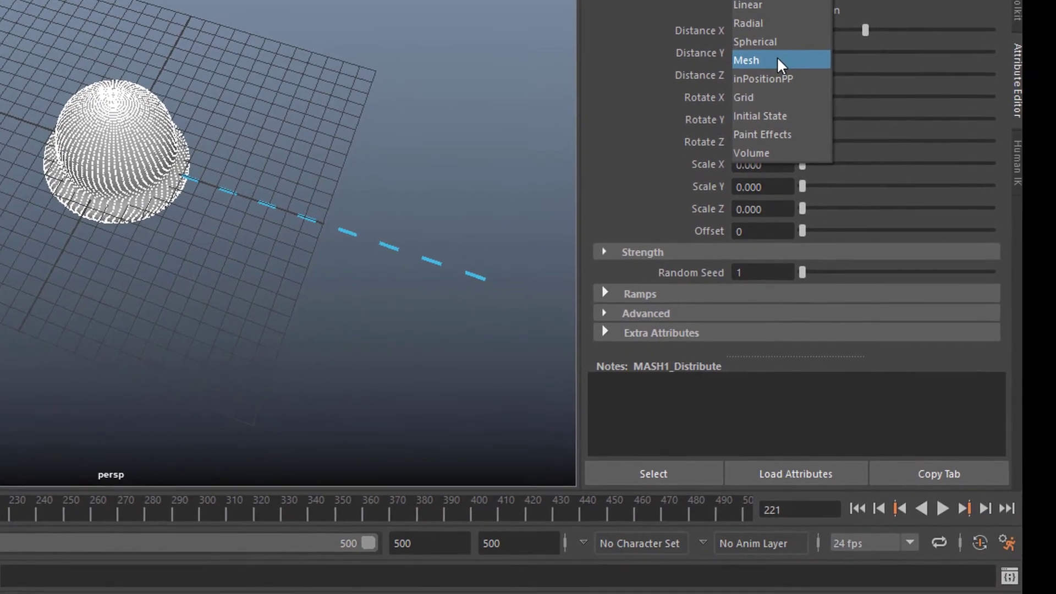
{"action": "left_click", "coordinate": [777, 57]}
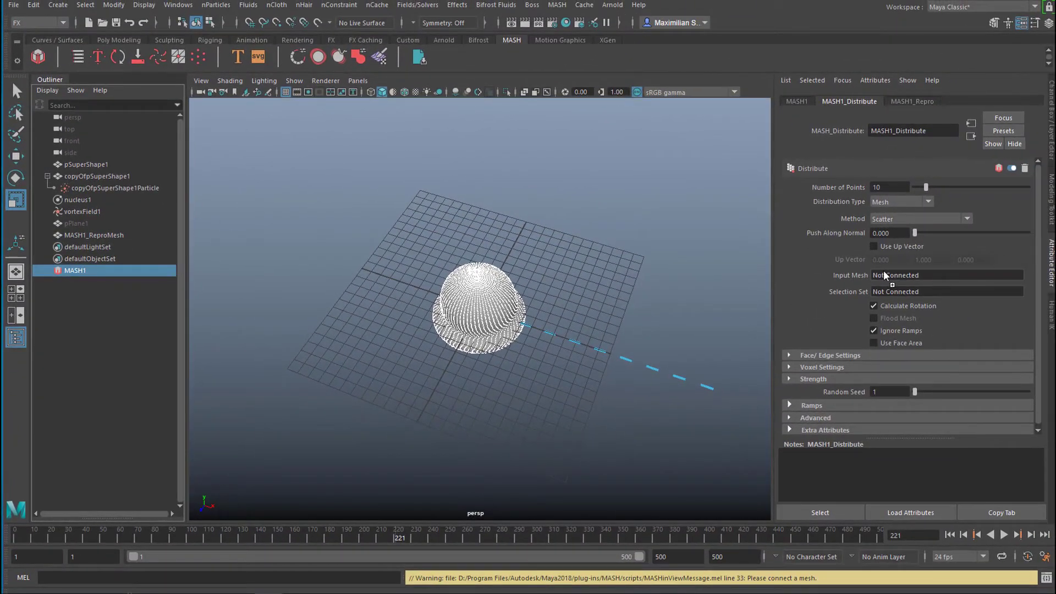
{"action": "middle_click_drag", "start_coordinate": [886, 277], "coordinate": [886, 276]}
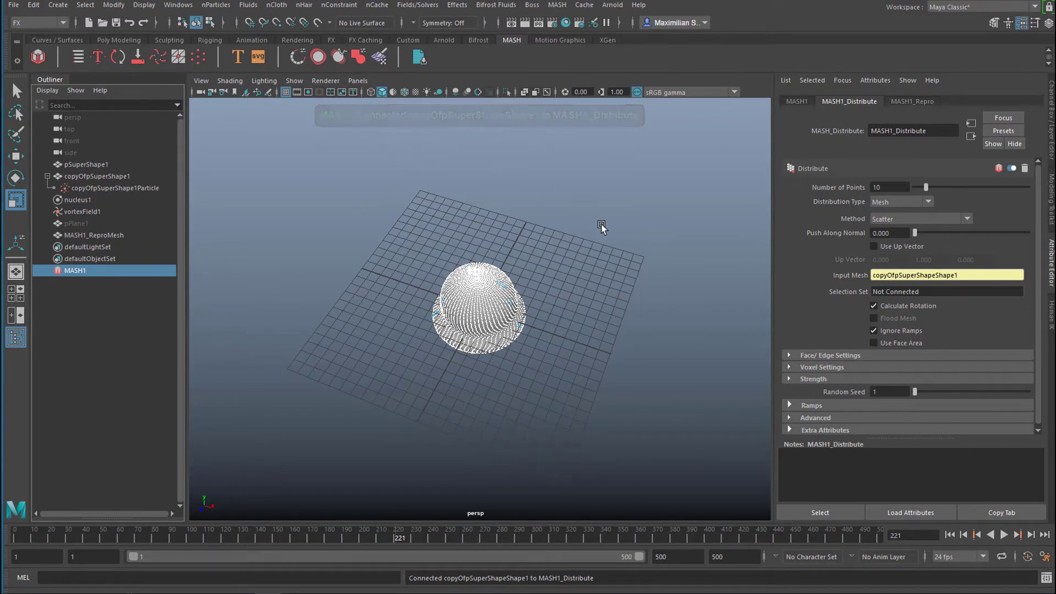
Scale the source plane pPlane1 down uniformly so the strips on the soft body become much smaller.
{"action": "left_click_drag", "start_coordinate": [603, 418], "coordinate": [488, 365], "text": "alt"}
{"action": "scroll", "coordinate": [528, 396], "scroll_direction": "up", "scroll_amount": 5}
{"action": "left_click_drag", "start_coordinate": [528, 396], "coordinate": [628, 413], "text": "alt"}
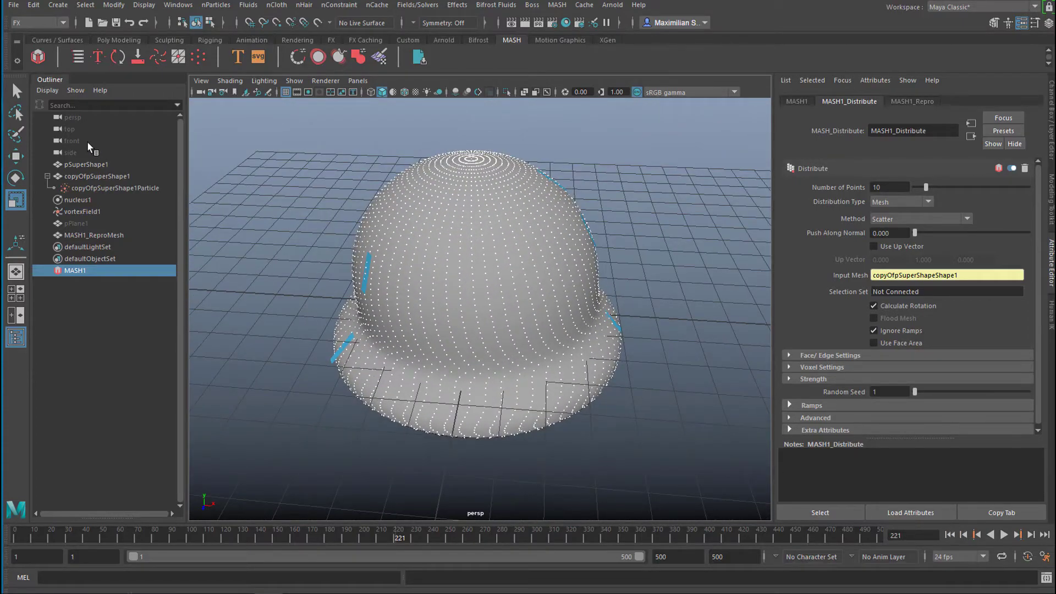
{"action": "left_click", "coordinate": [84, 224]}
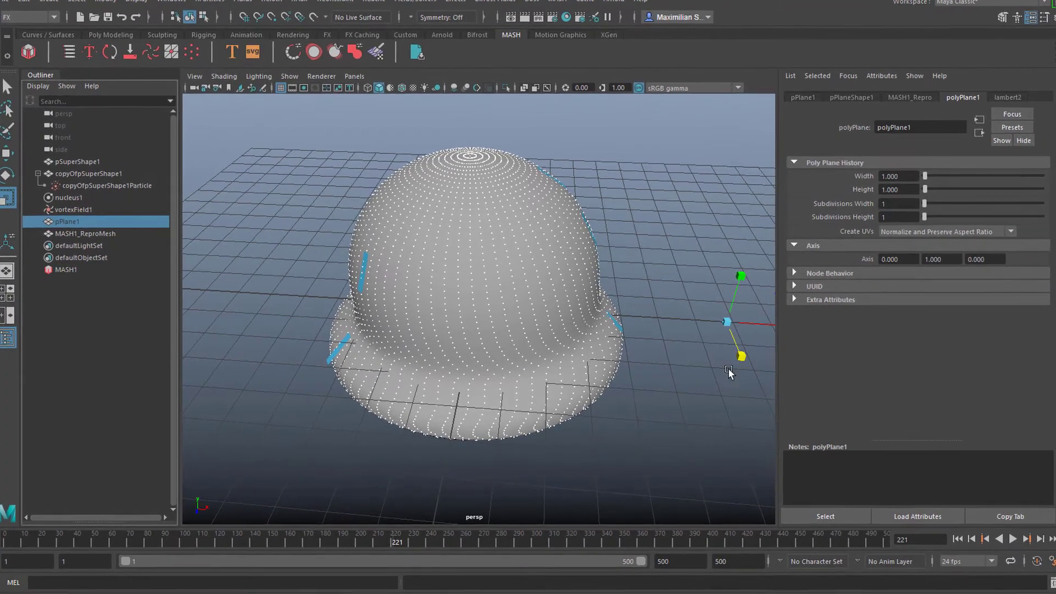
{"action": "right_click_drag", "start_coordinate": [694, 379], "coordinate": [618, 398], "text": "alt"}
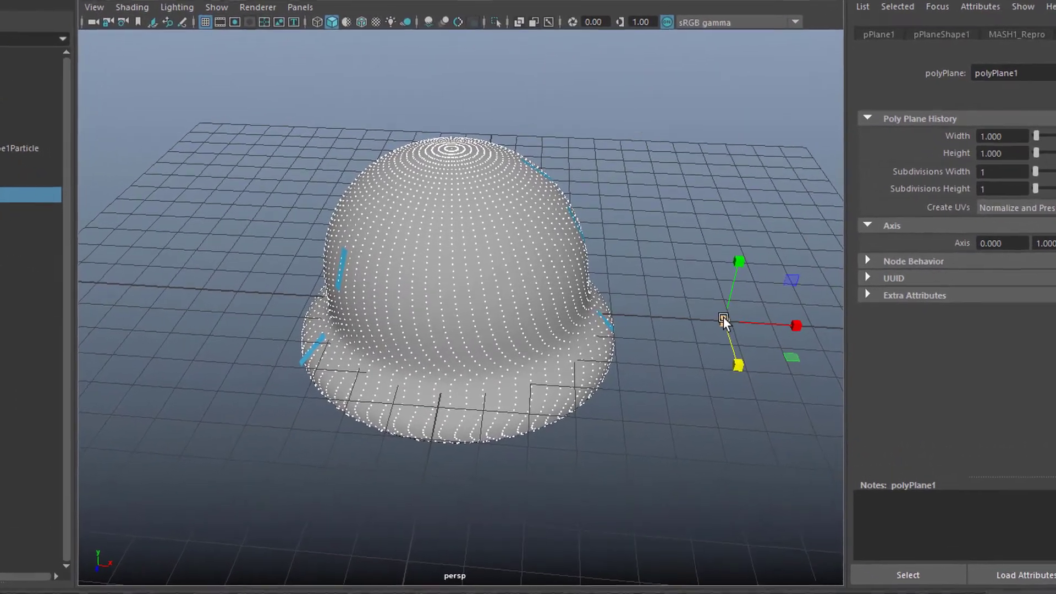
{"action": "left_click", "coordinate": [724, 319]}
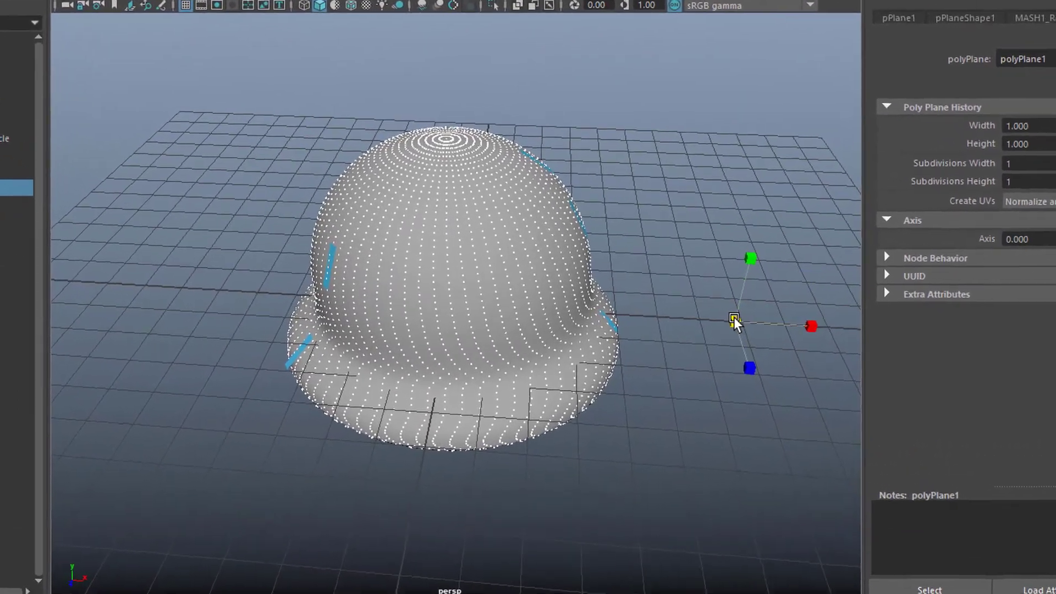
{"action": "left_click_drag", "start_coordinate": [714, 380], "coordinate": [553, 539]}
{"action": "left_click_drag", "start_coordinate": [400, 465], "coordinate": [470, 476], "text": "alt"}
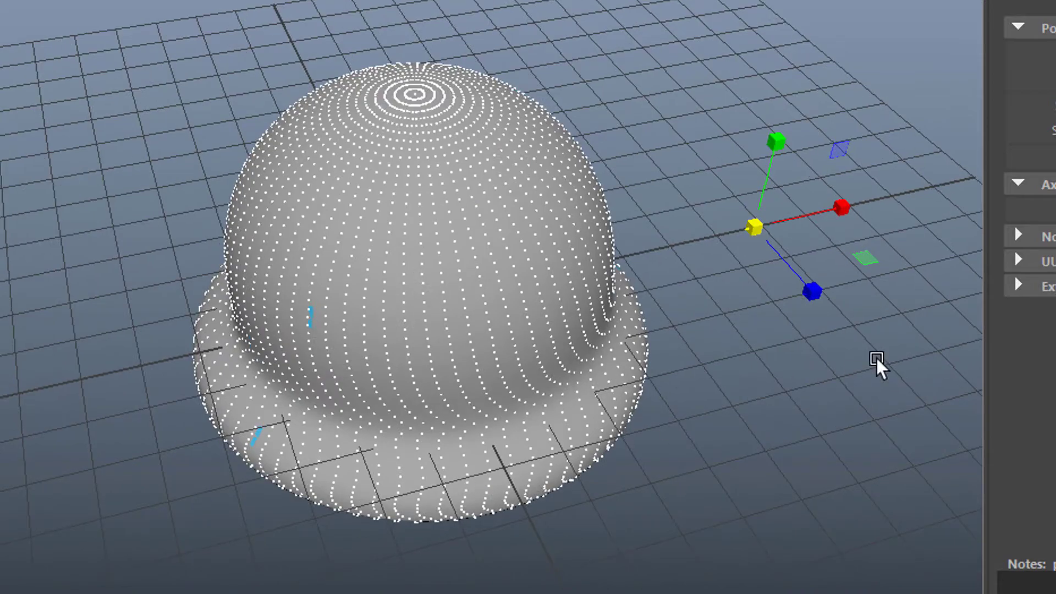
{"action": "left_click", "coordinate": [756, 223]}
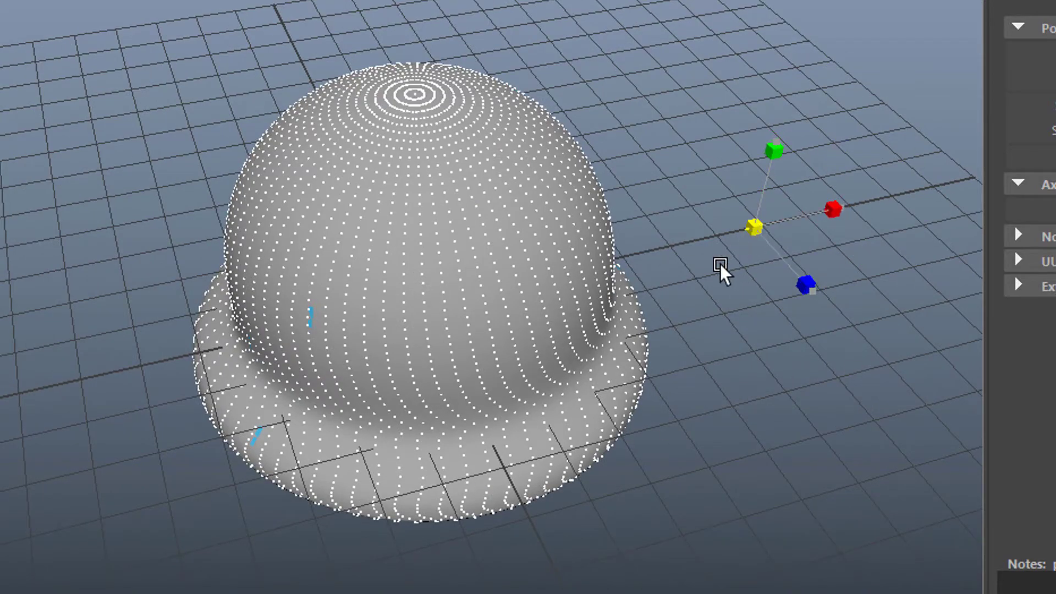
{"action": "left_click_drag", "start_coordinate": [627, 383], "coordinate": [262, 415], "text": "alt"}
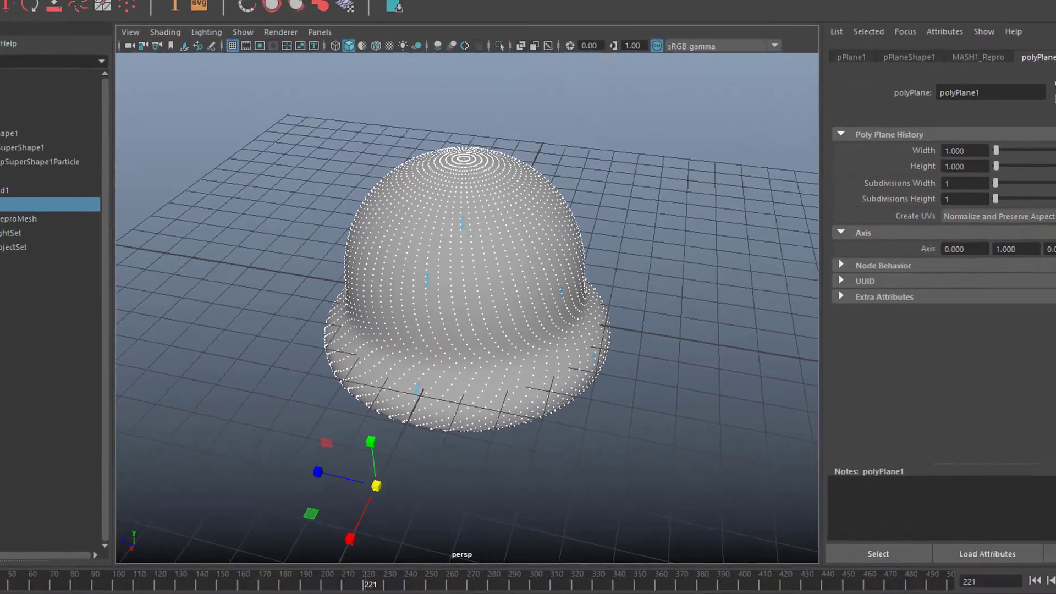
Set the number of points in MASH1's Distribute node to 1000.
{"action": "left_click", "coordinate": [11, 261]}
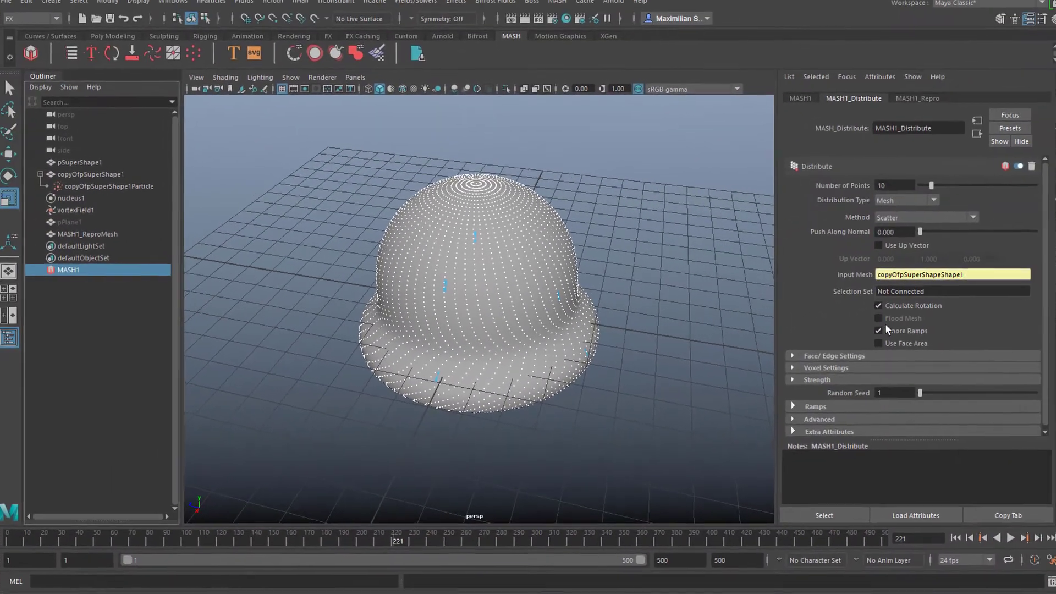
{"action": "double_click", "coordinate": [893, 187]}
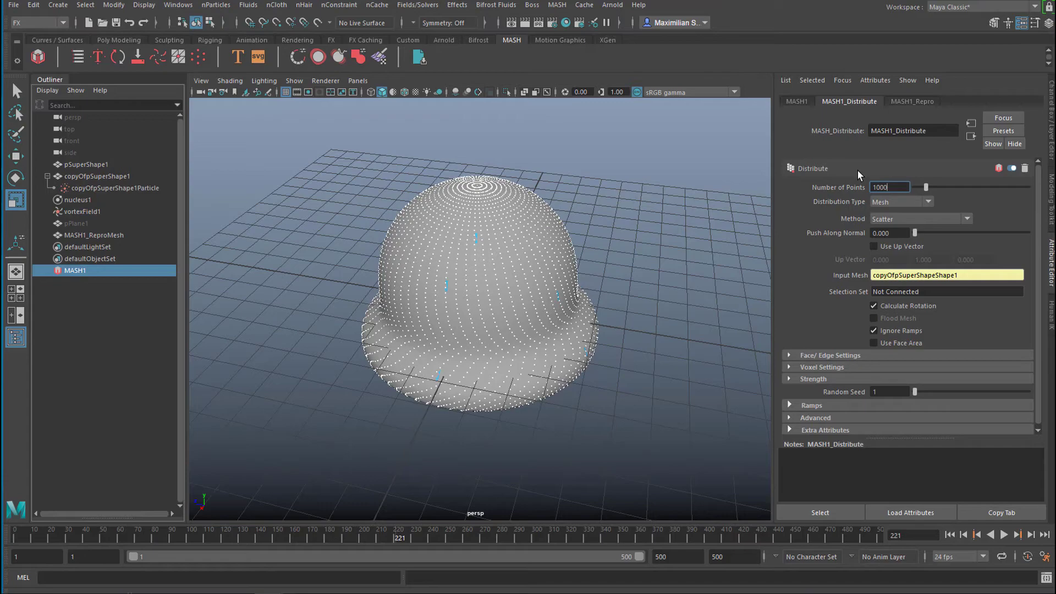
{"action": "type", "text": "1000"}
{"action": "key", "text": "Return"}
Play the simulation from the first frame and check how the scattered planes follow the deforming soft body.
{"action": "left_click_drag", "start_coordinate": [598, 278], "coordinate": [556, 333], "text": "alt"}
{"action": "right_click_drag", "start_coordinate": [557, 333], "coordinate": [439, 321], "text": "alt"}
{"action": "left_click_drag", "start_coordinate": [438, 321], "coordinate": [484, 327], "text": "alt"}
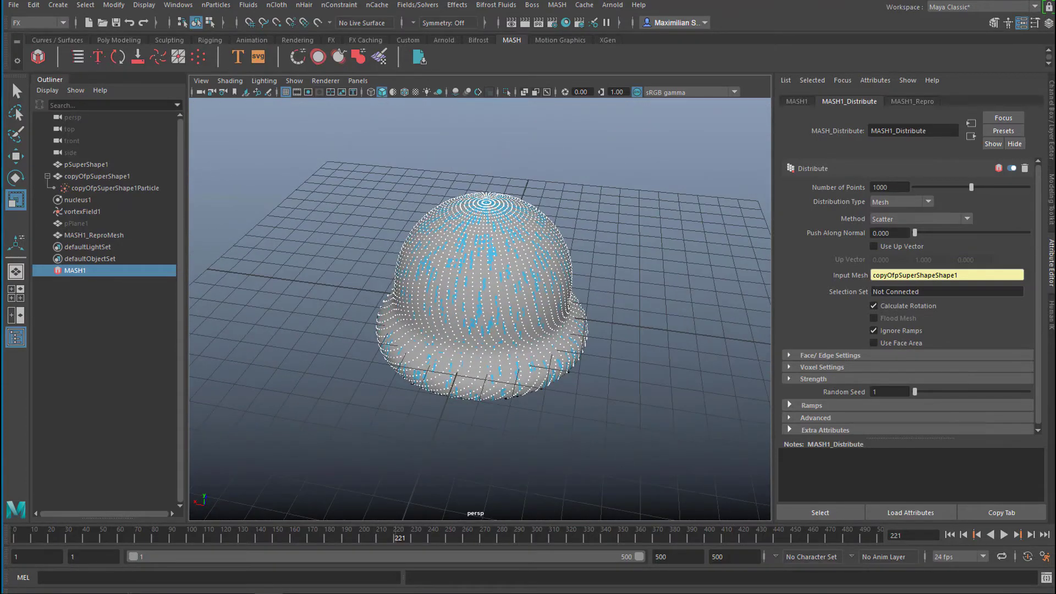
{"action": "left_click", "coordinate": [951, 535]}
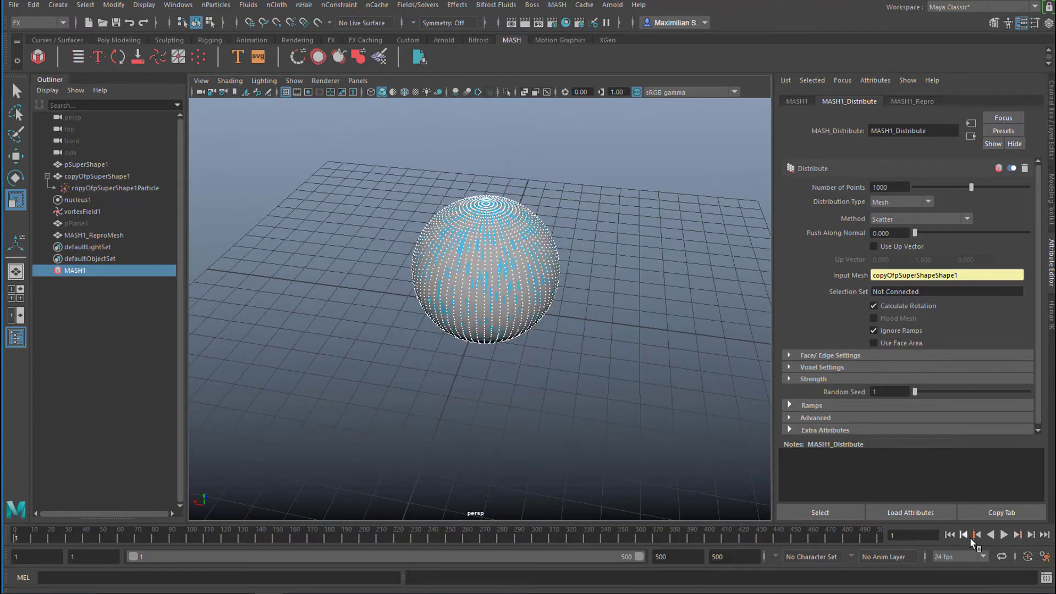
{"action": "left_click", "coordinate": [1008, 536]}
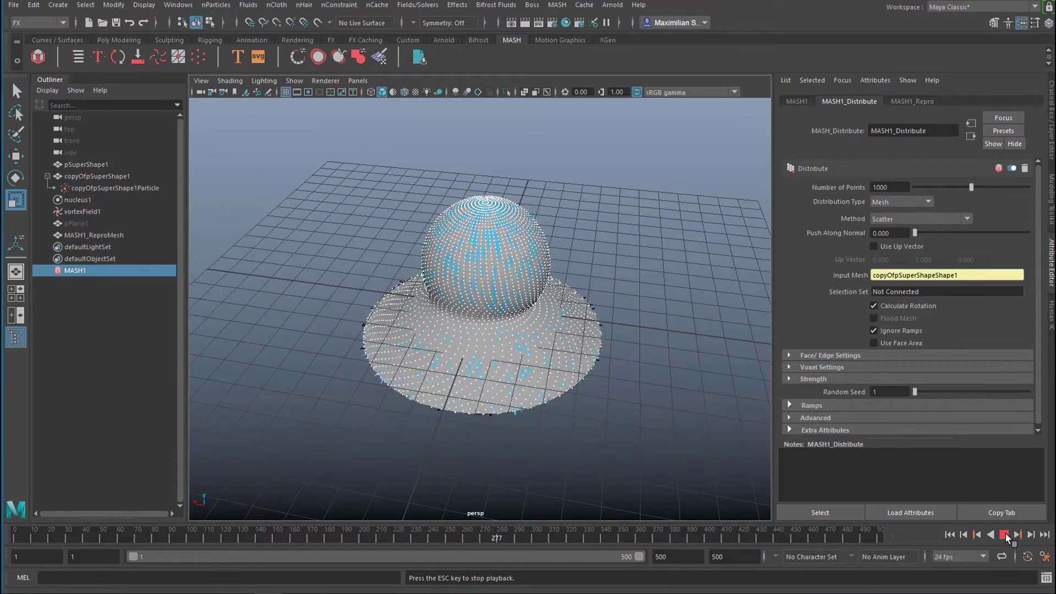
{"action": "left_click", "coordinate": [1004, 534]}
{"action": "scroll", "coordinate": [608, 363], "scroll_direction": "up", "scroll_amount": 2}
{"action": "left_click_drag", "start_coordinate": [608, 363], "coordinate": [630, 344], "text": "alt"}
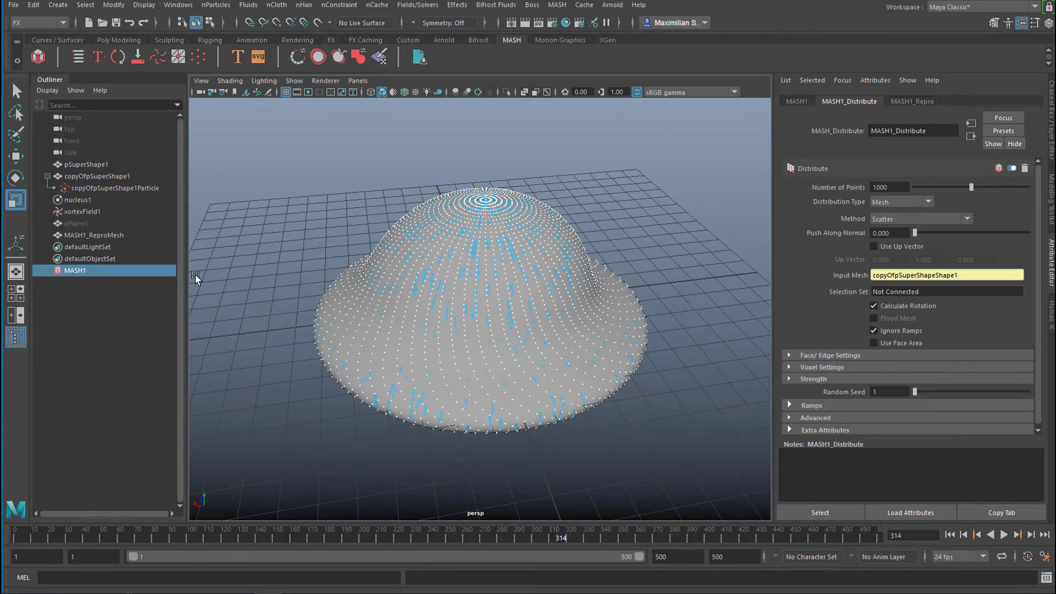
Set a key on pSuperShape1's blend shape weight for pSuperShape3 at 0 on frame 1.
{"action": "left_click", "coordinate": [82, 164]}
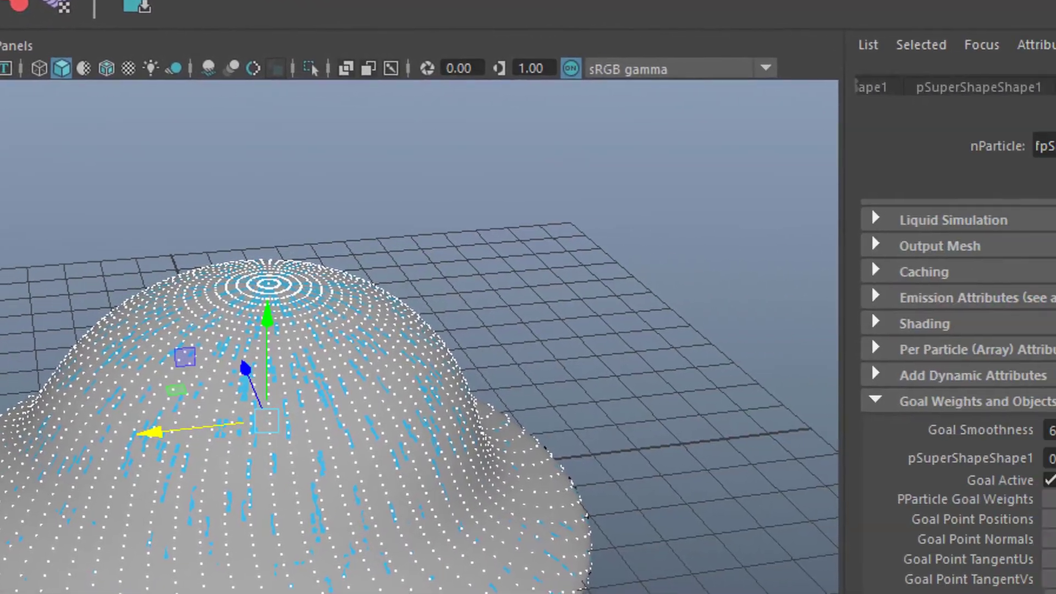
{"action": "left_click", "coordinate": [1034, 82]}
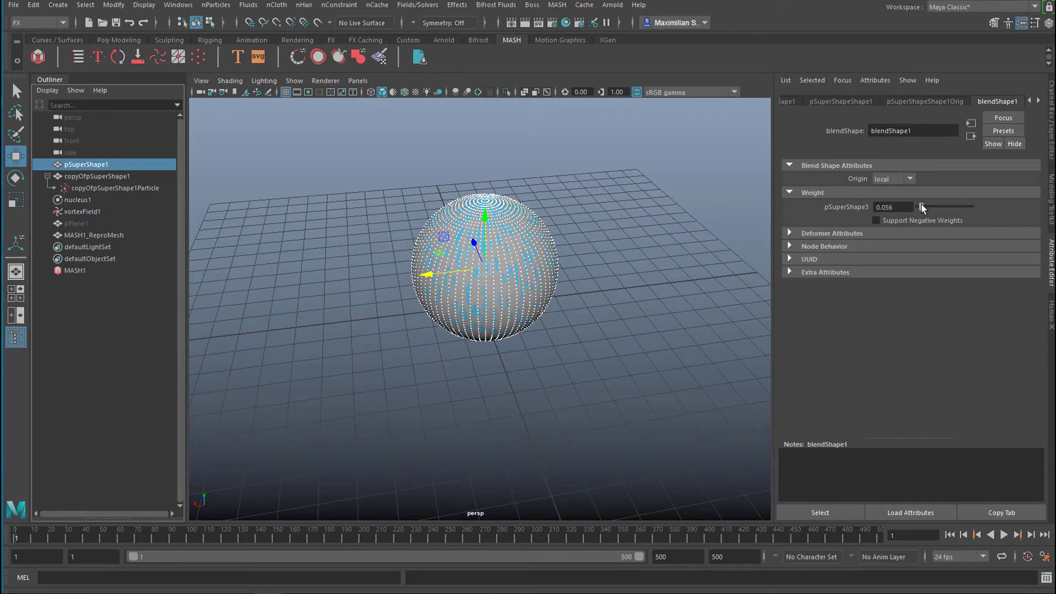
{"action": "right_click", "coordinate": [837, 212]}
{"action": "left_click", "coordinate": [859, 224]}
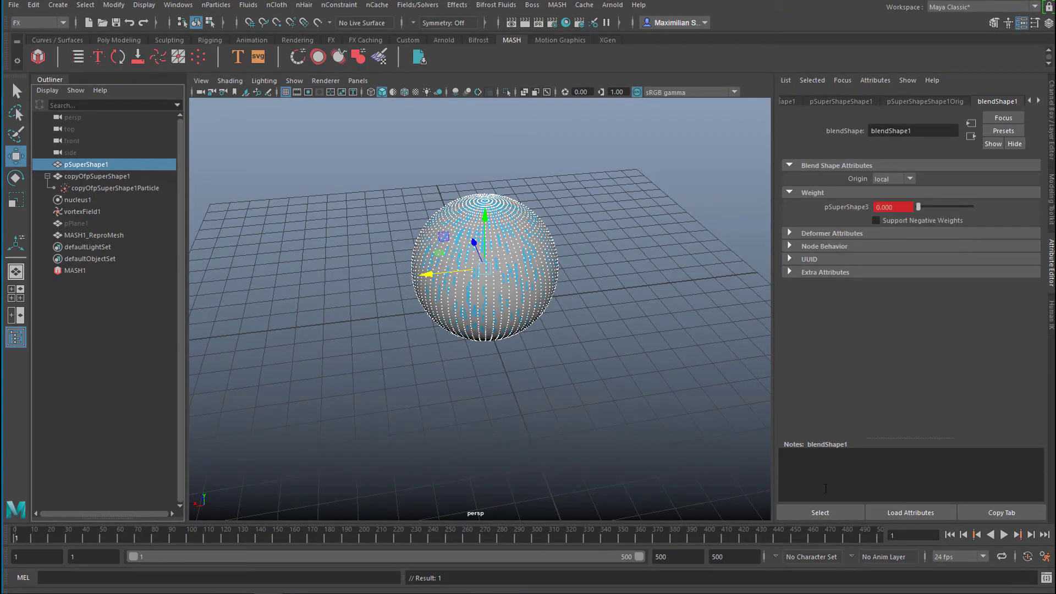
Set a key on the blend shape weight for pSuperShape3 at 0 on frame 500.
{"action": "left_click", "coordinate": [878, 537]}
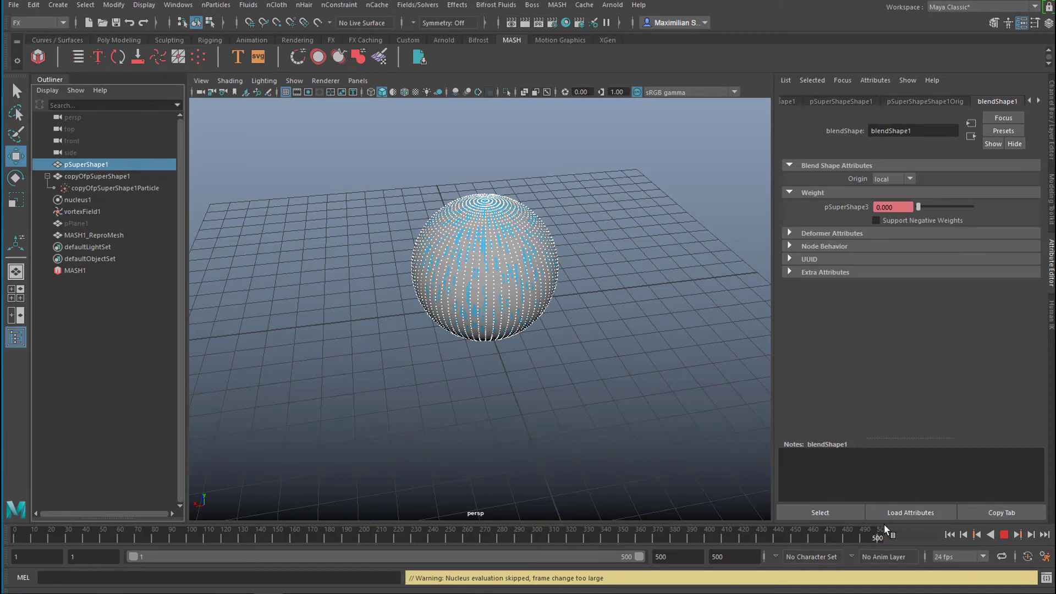
{"action": "right_click", "coordinate": [858, 214]}
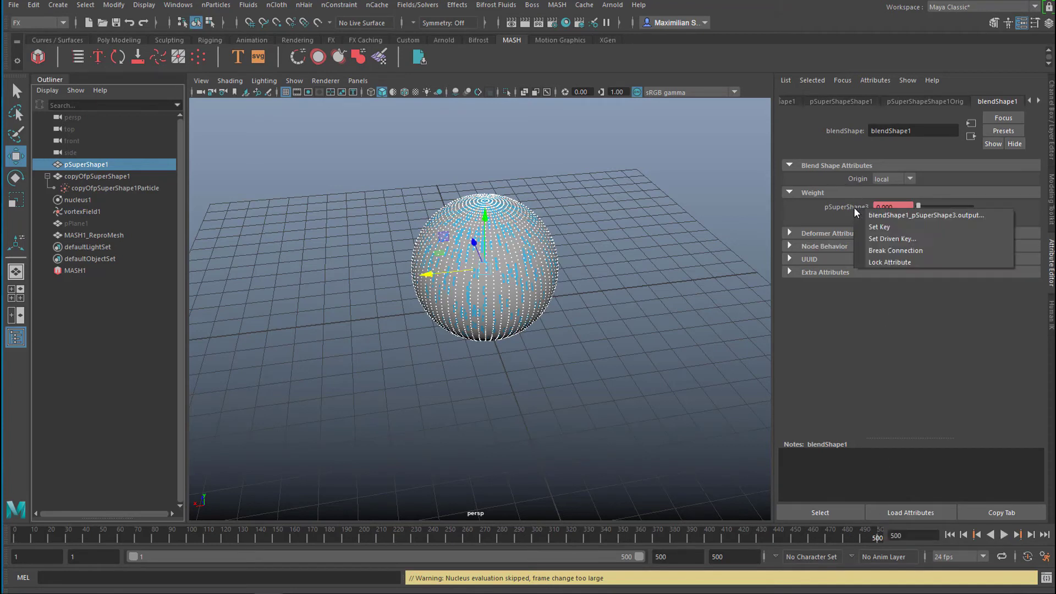
{"action": "left_click", "coordinate": [880, 228]}
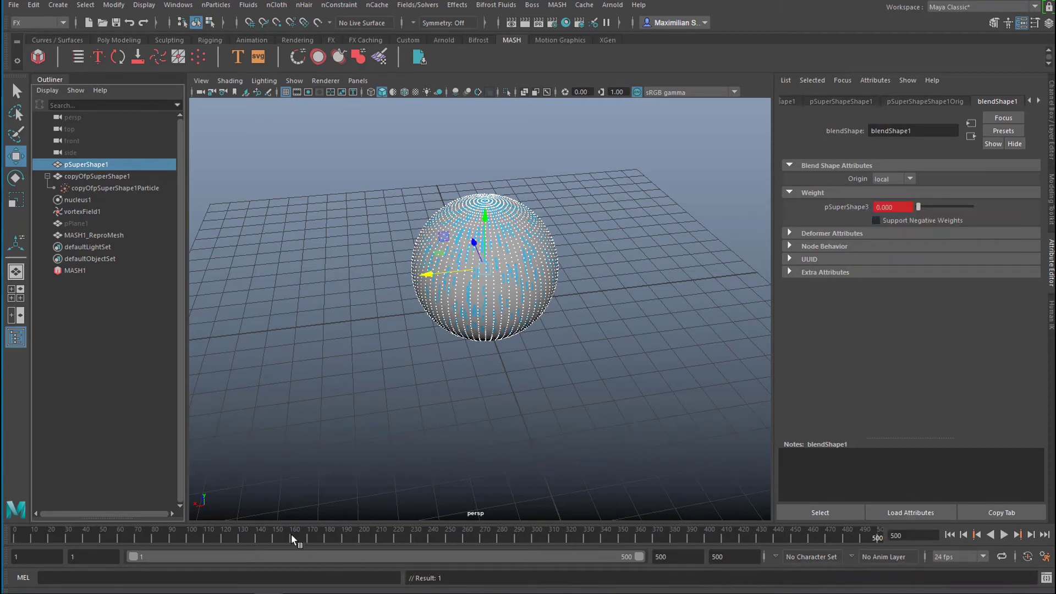
Set the pSuperShape3 blend shape weight to 1 on frame 170 and key it there.
{"action": "left_click", "coordinate": [311, 538]}
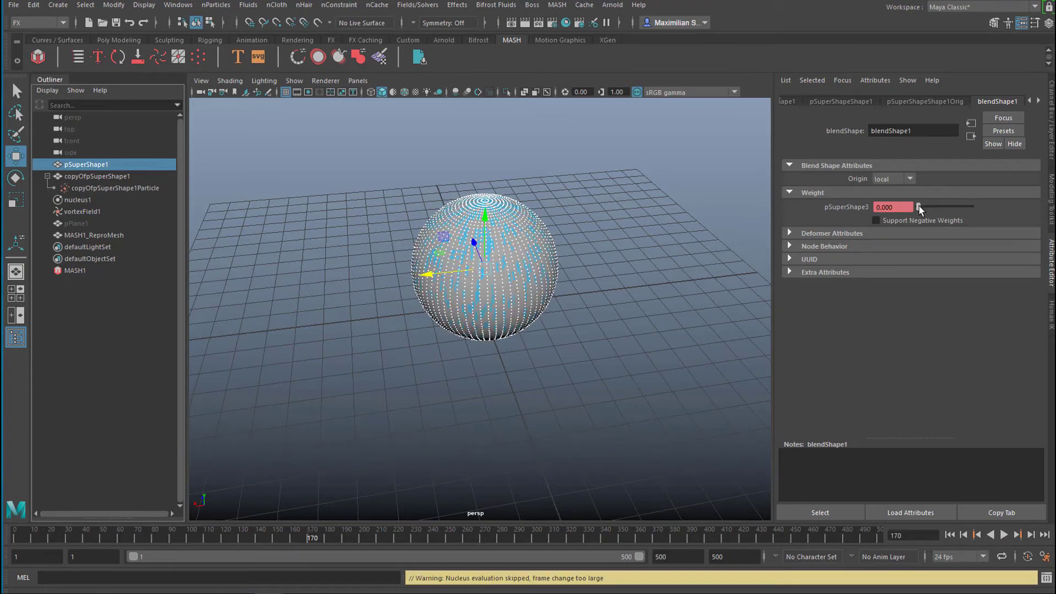
{"action": "right_click", "coordinate": [856, 208]}
{"action": "left_click", "coordinate": [879, 228]}
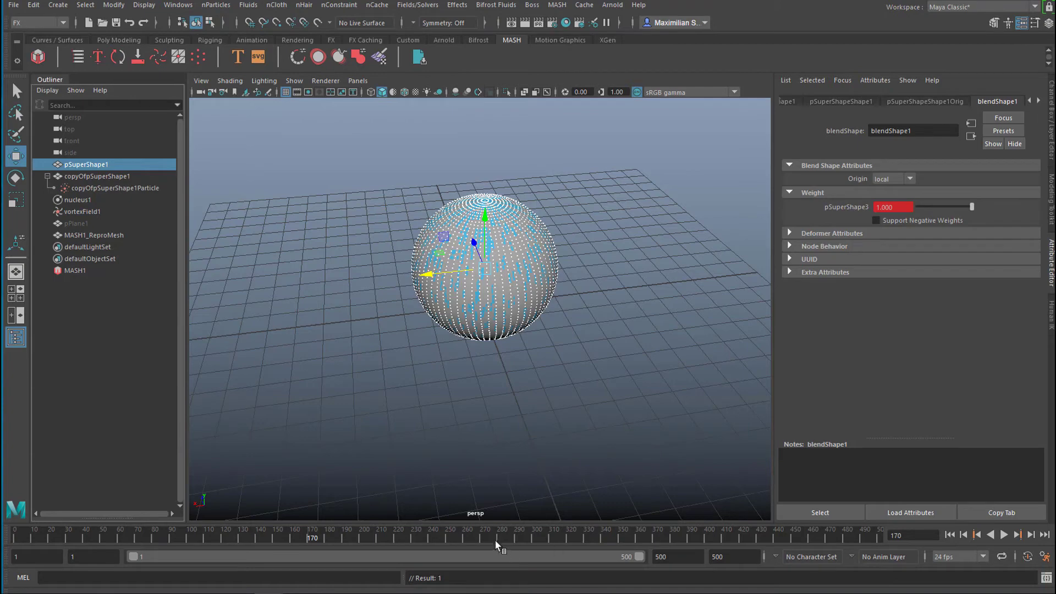
Key the pSuperShape3 weight at 0.348 on frame 293 and play the simulation from the first frame.
{"action": "left_click", "coordinate": [524, 538]}
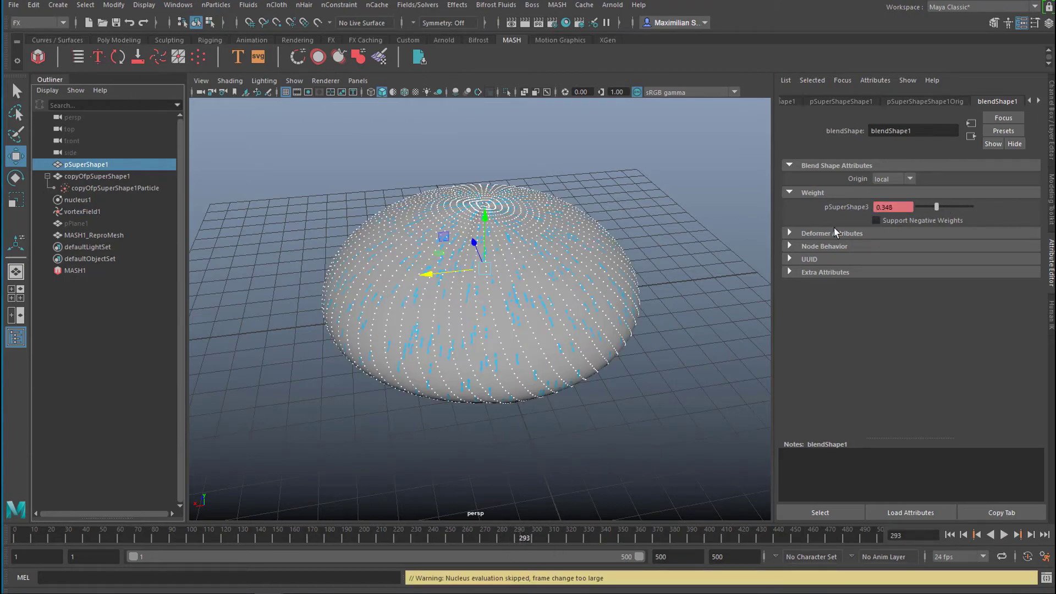
{"action": "right_click", "coordinate": [854, 209]}
{"action": "left_click", "coordinate": [879, 227]}
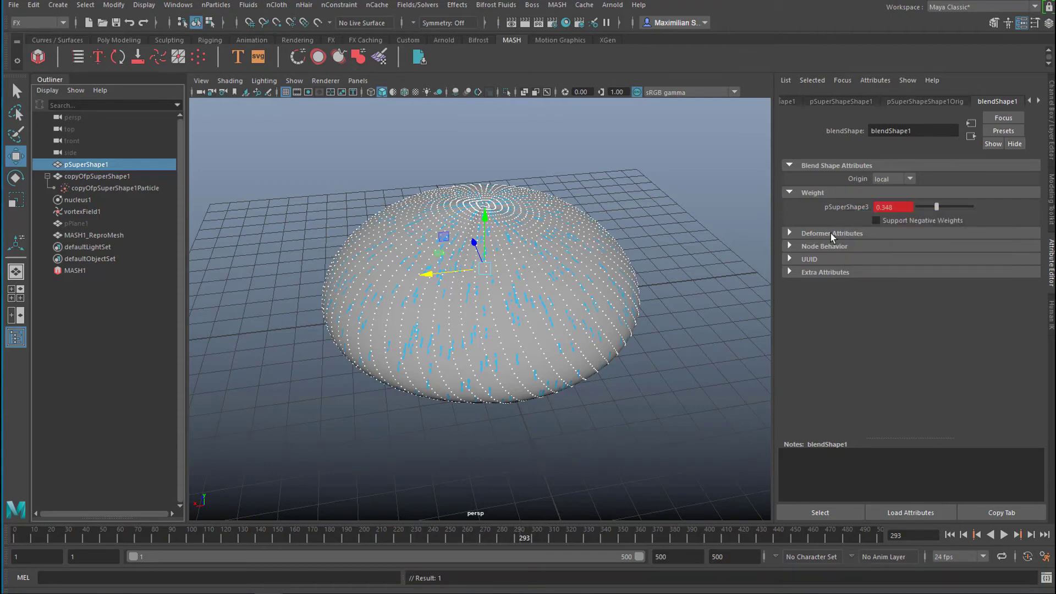
{"action": "left_click", "coordinate": [950, 535]}
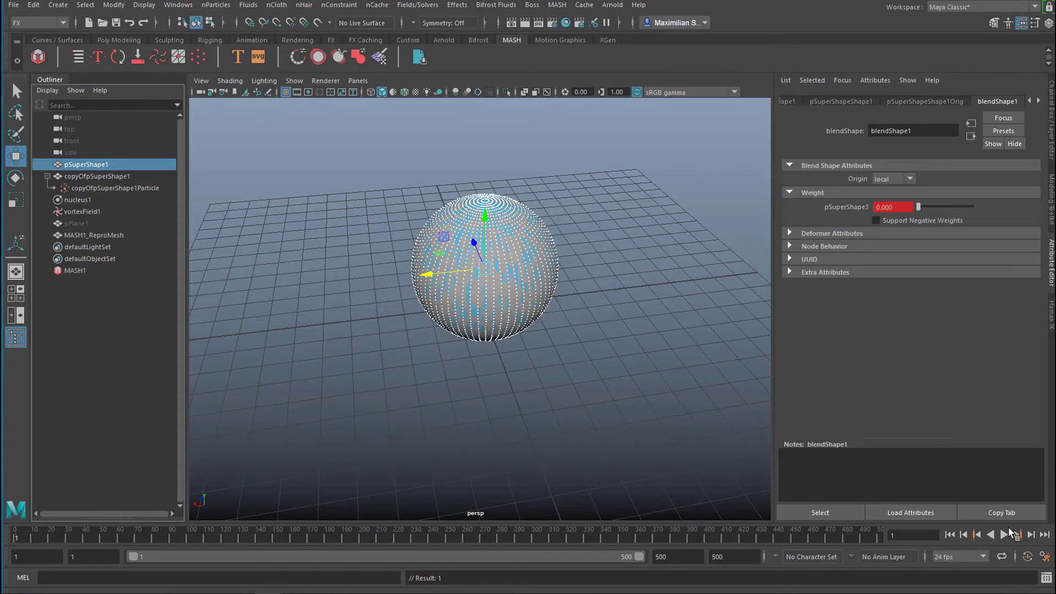
{"action": "left_click", "coordinate": [1002, 533]}
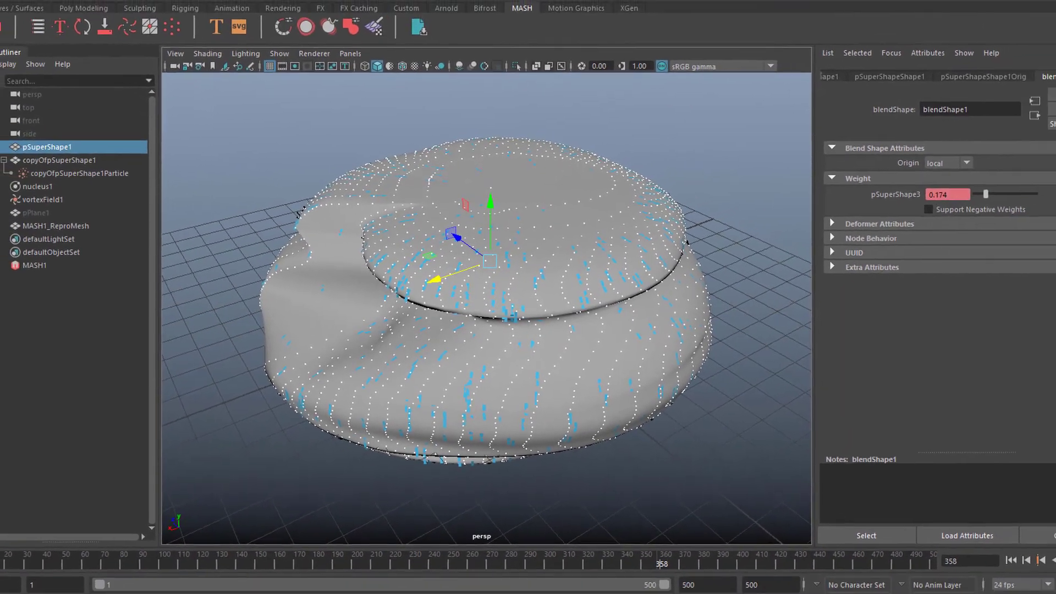
Add an Arnold skydome light to the scene and check the lighting with a test render in Arnold RenderView.
{"action": "left_click", "coordinate": [633, 0]}
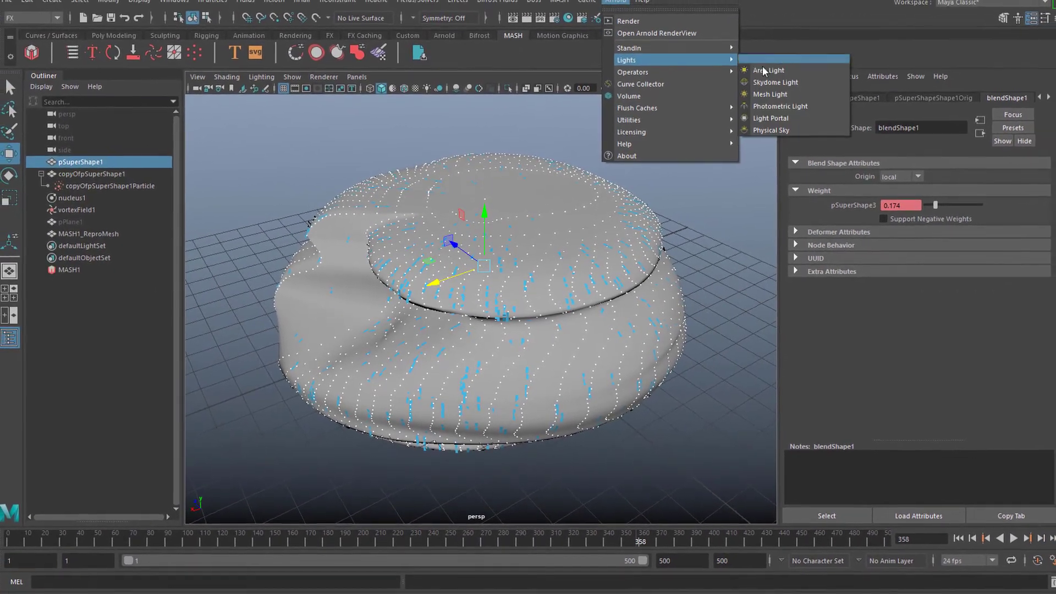
{"action": "left_click", "coordinate": [790, 76]}
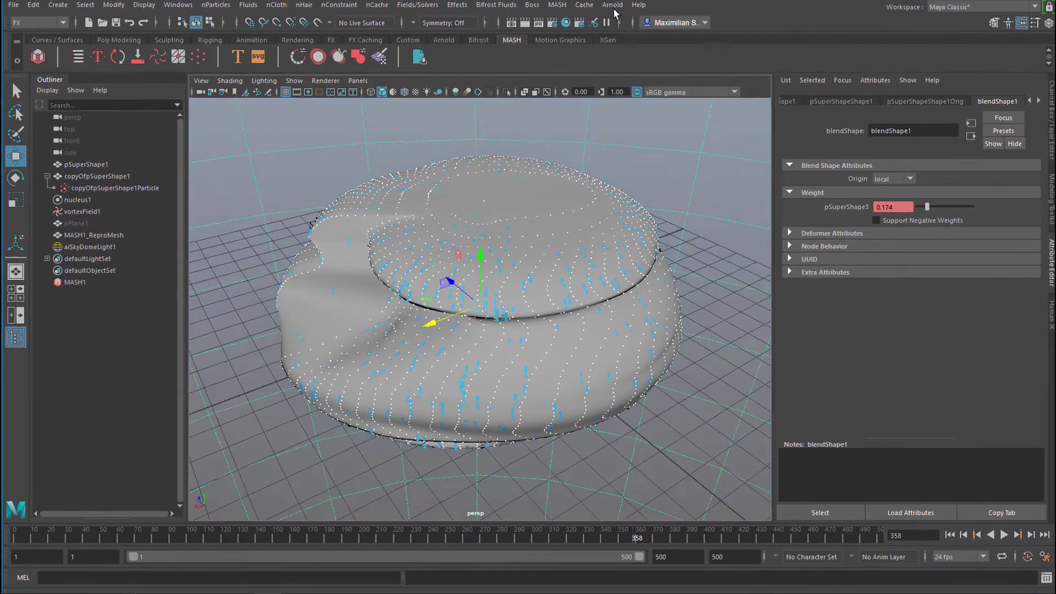
{"action": "left_click", "coordinate": [613, 5]}
{"action": "left_click", "coordinate": [619, 23]}
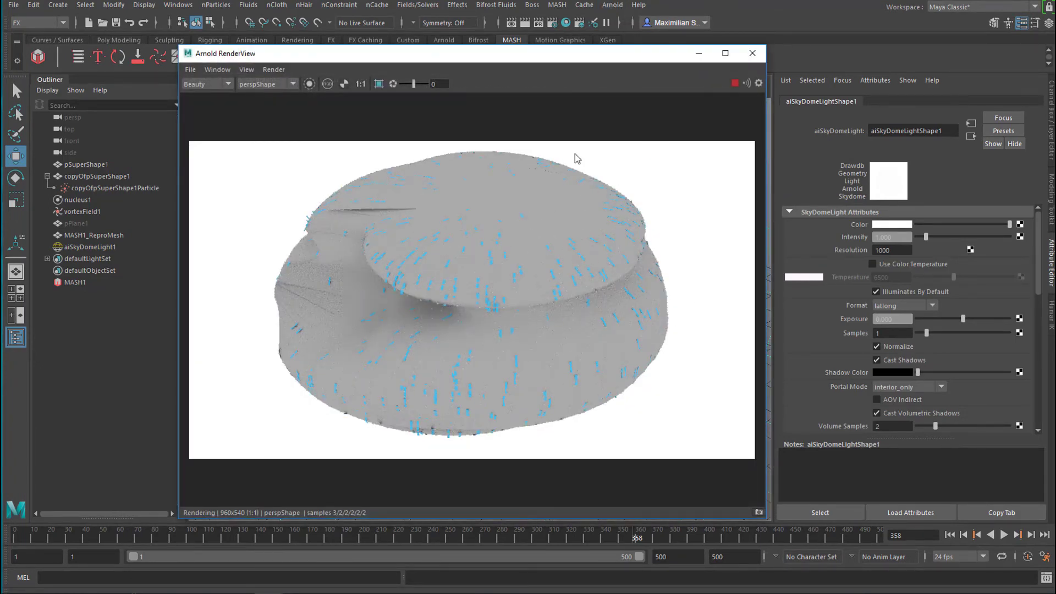
{"action": "left_click", "coordinate": [753, 53]}
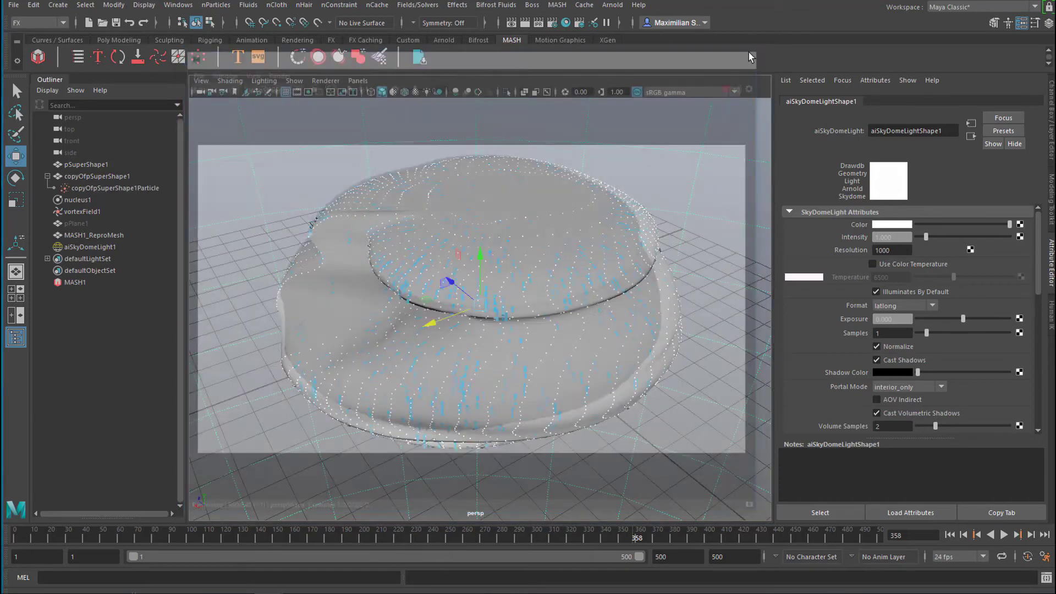
Hide the soft body mesh copyOfpSuperShape1 by disabling Visibility in its shape's object display settings.
{"action": "left_click", "coordinate": [511, 200]}
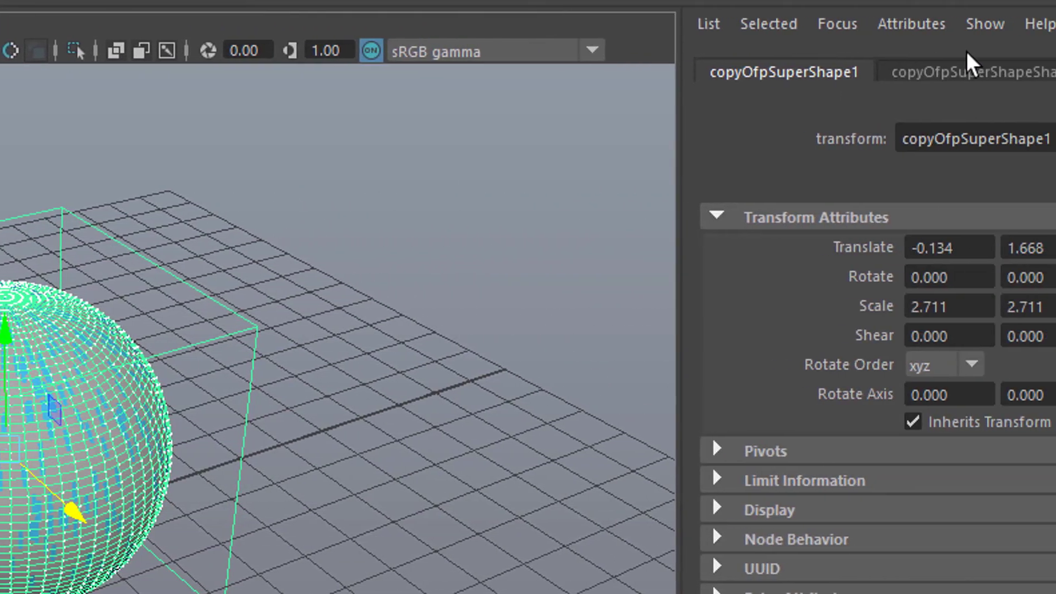
{"action": "left_click", "coordinate": [993, 71]}
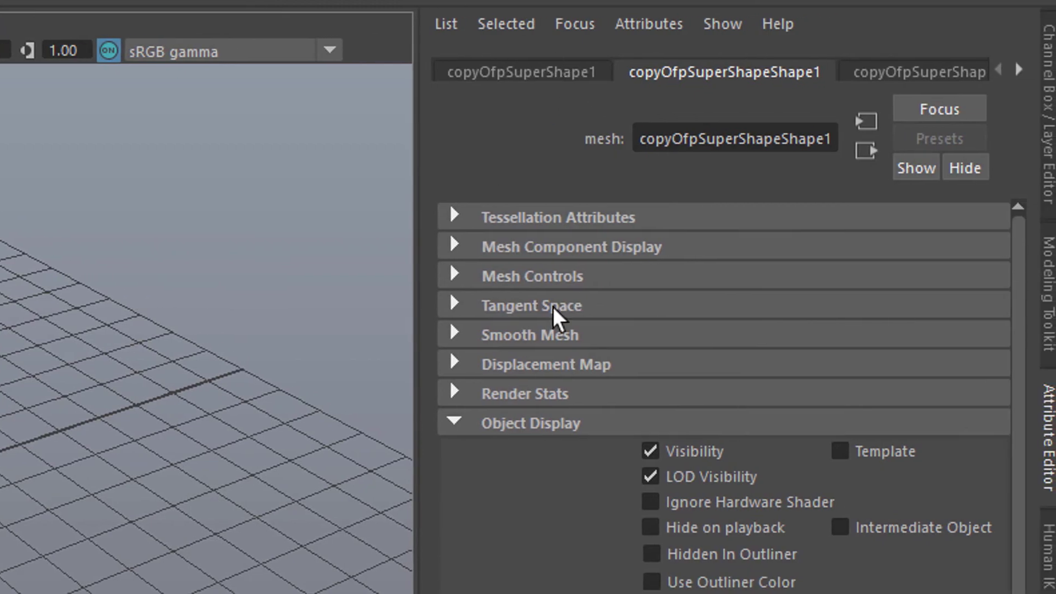
{"action": "left_click", "coordinate": [455, 423]}
{"action": "left_click", "coordinate": [465, 426]}
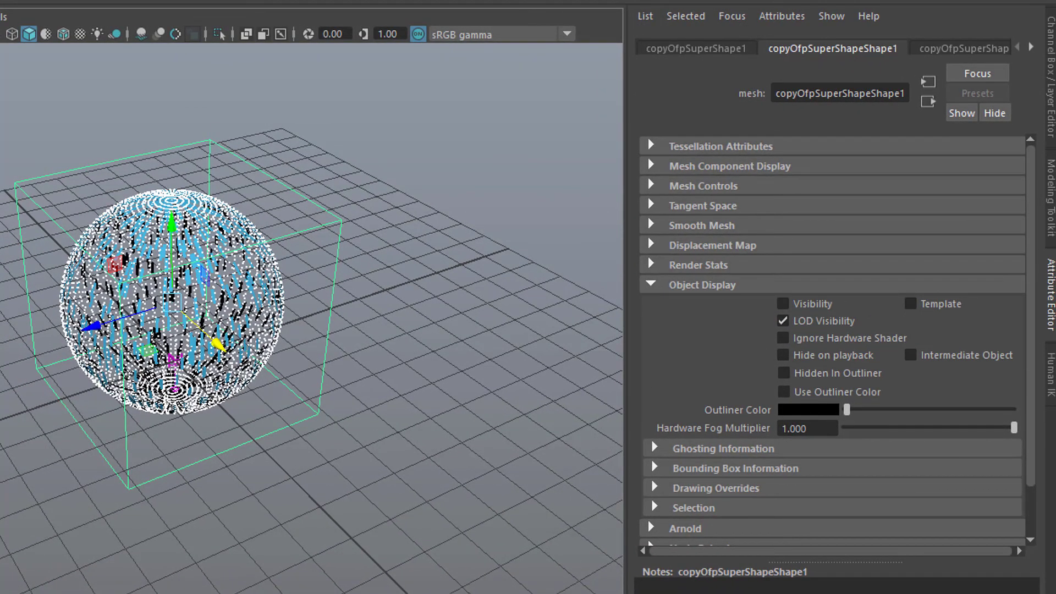
Play the simulation to check the motion of the planes and particles without the soft body mesh.
{"action": "left_click", "coordinate": [386, 1]}
{"action": "left_click", "coordinate": [396, 2]}
{"action": "key", "text": "alt+v"}
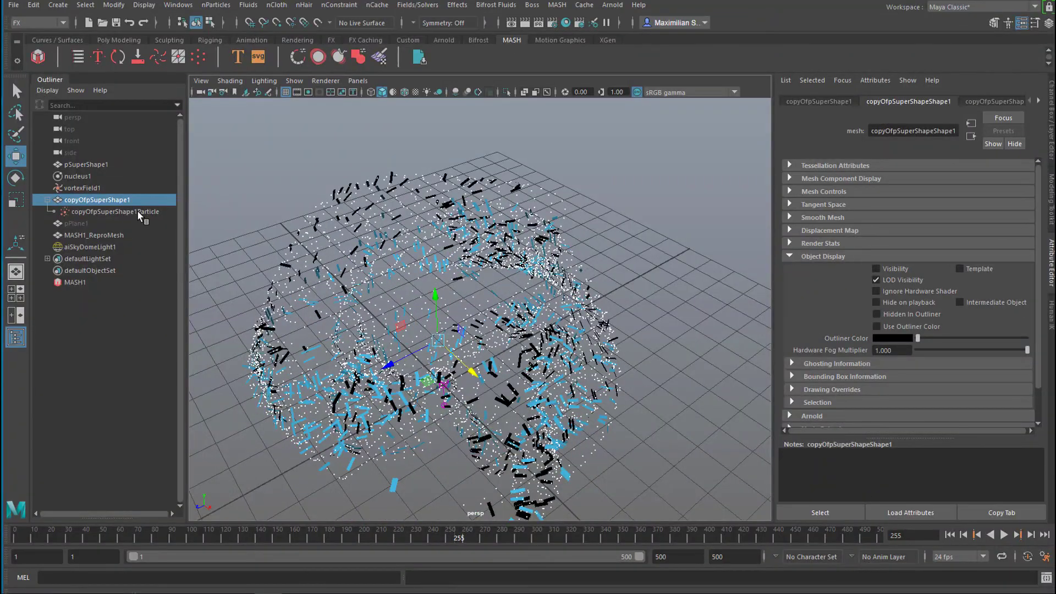
Turn off Visibility in the object display settings of copyOfpSuperShape1Particle.
{"action": "left_click", "coordinate": [137, 211]}
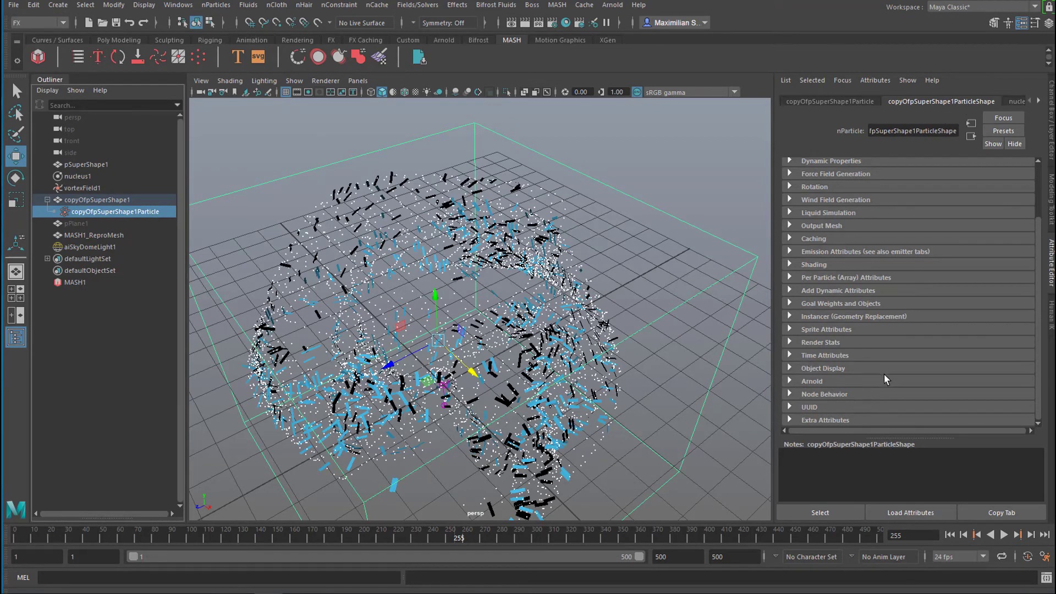
{"action": "left_click", "coordinate": [789, 368]}
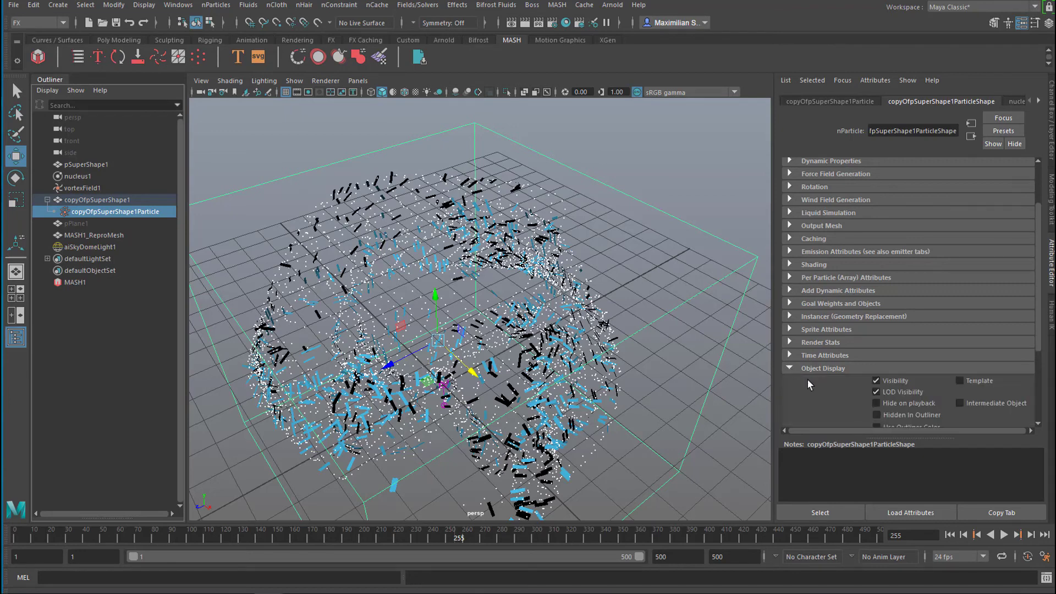
{"action": "left_click", "coordinate": [877, 380]}
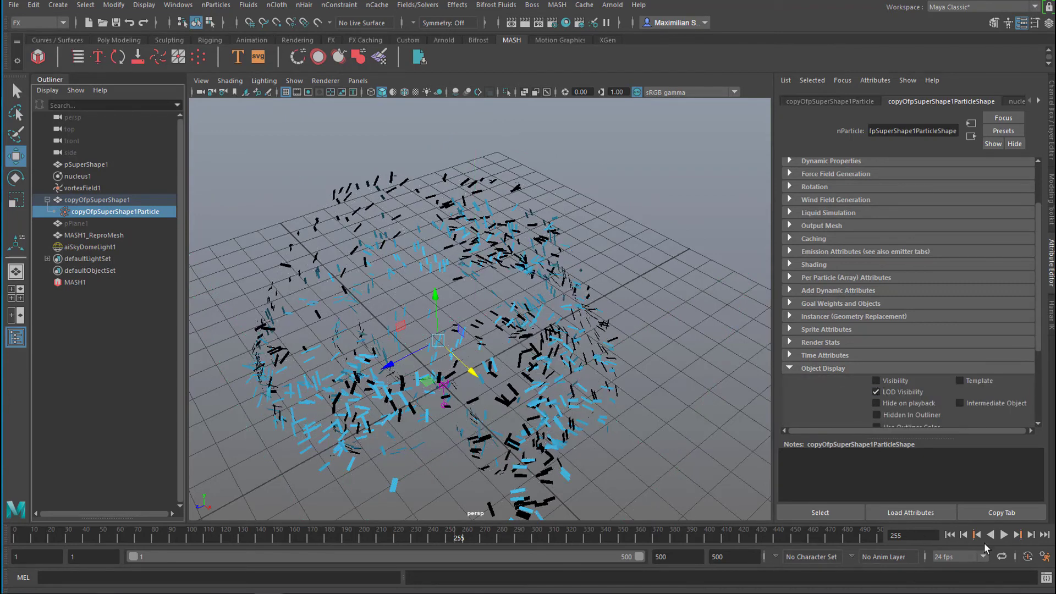
Play the simulation from the first frame and check whether the planes move with the particles hidden.
{"action": "left_click", "coordinate": [951, 535]}
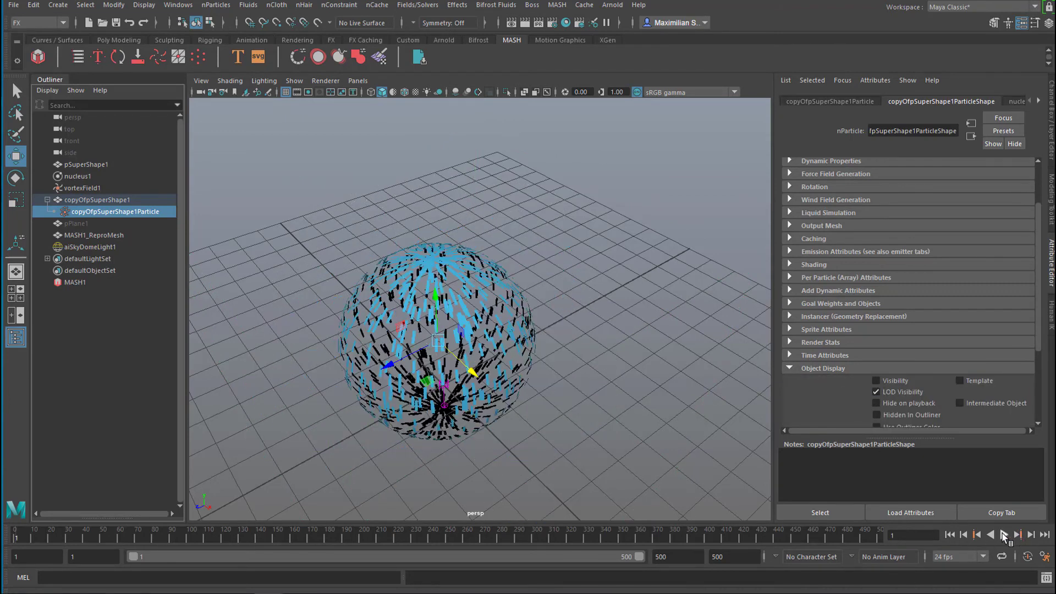
{"action": "left_click", "coordinate": [1004, 535]}
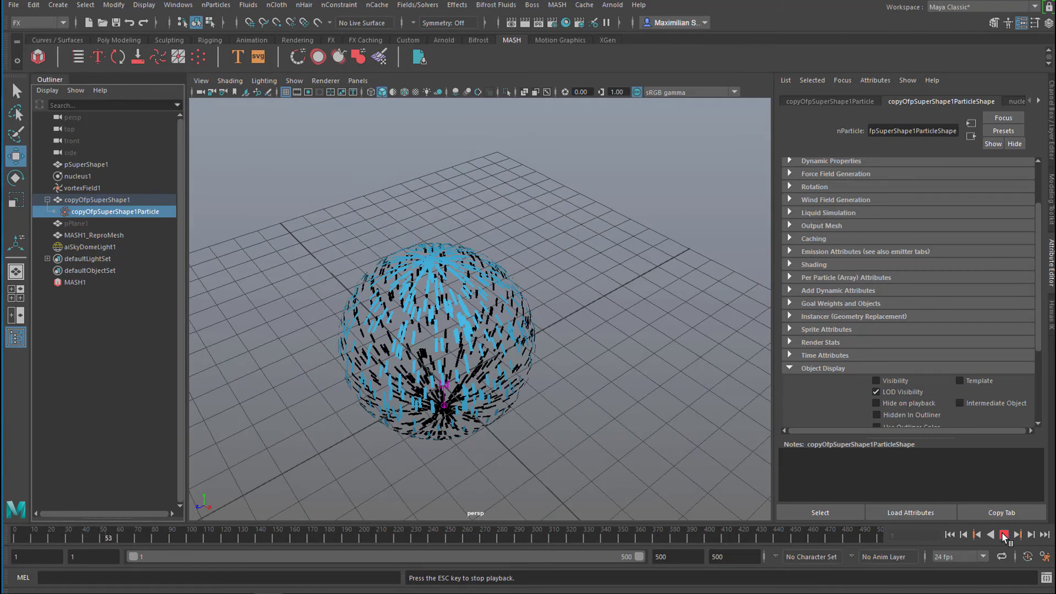
{"action": "left_click", "coordinate": [1004, 535]}
{"action": "scroll", "coordinate": [663, 403], "scroll_direction": "up", "scroll_amount": 5}
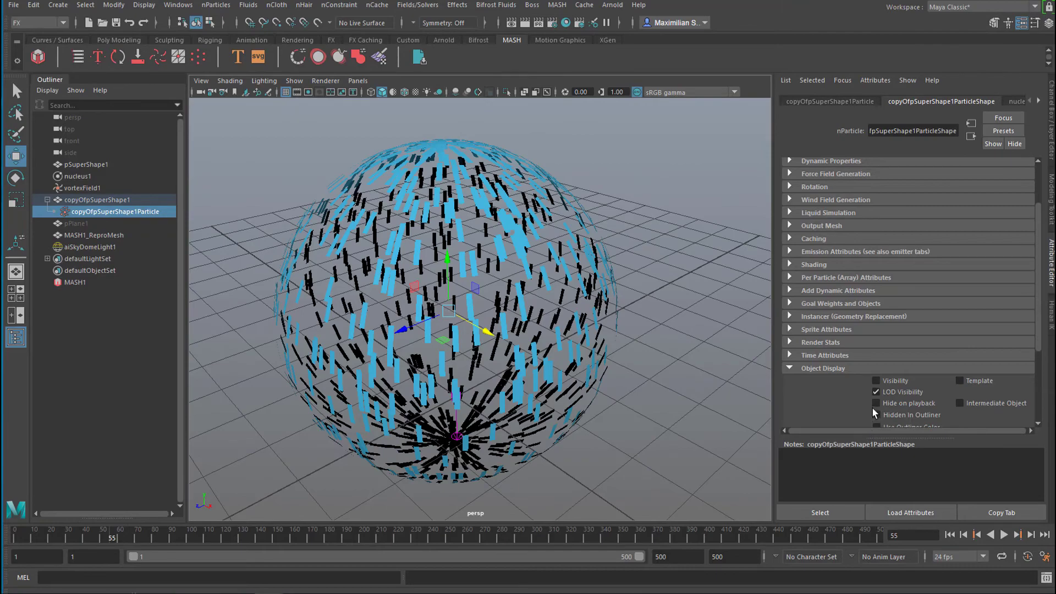
Restore the visibility of copyOfpSuperShape1Particle, play the simulation briefly, and enable Template for the particles.
{"action": "left_click", "coordinate": [877, 381]}
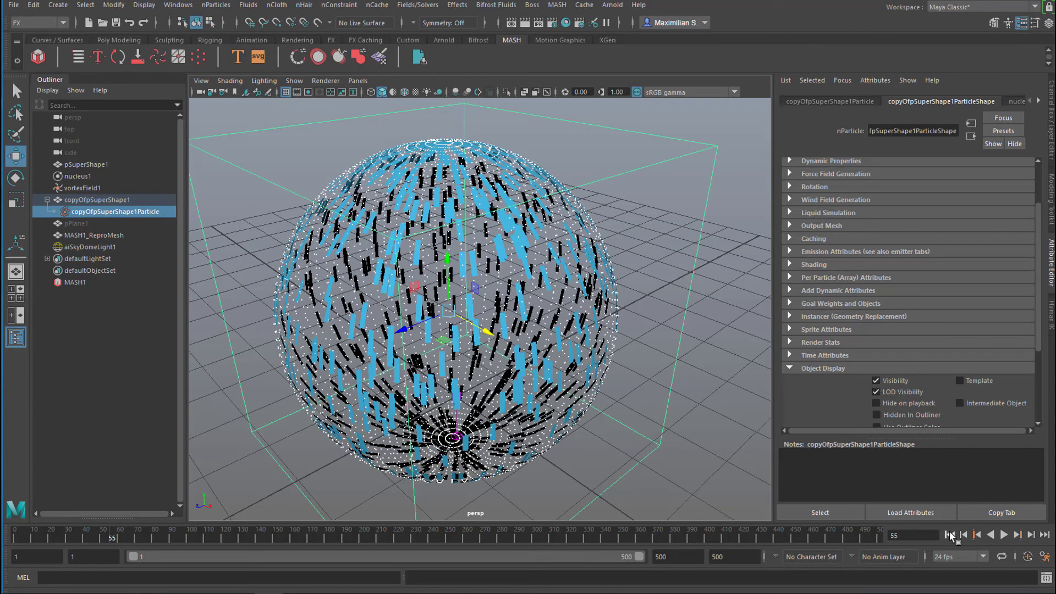
{"action": "left_click", "coordinate": [1004, 535]}
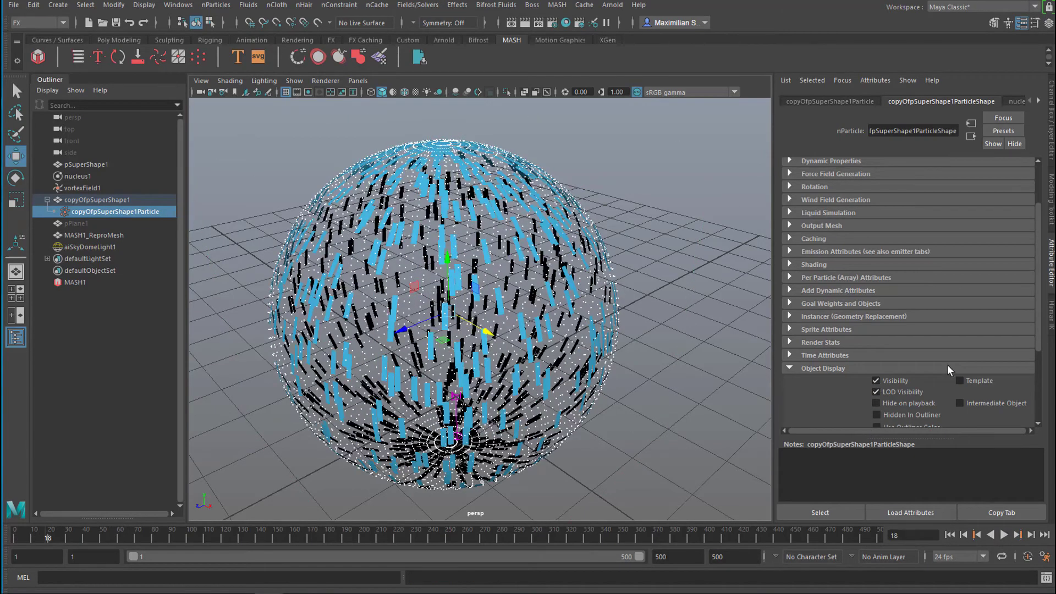
{"action": "left_click", "coordinate": [960, 382]}
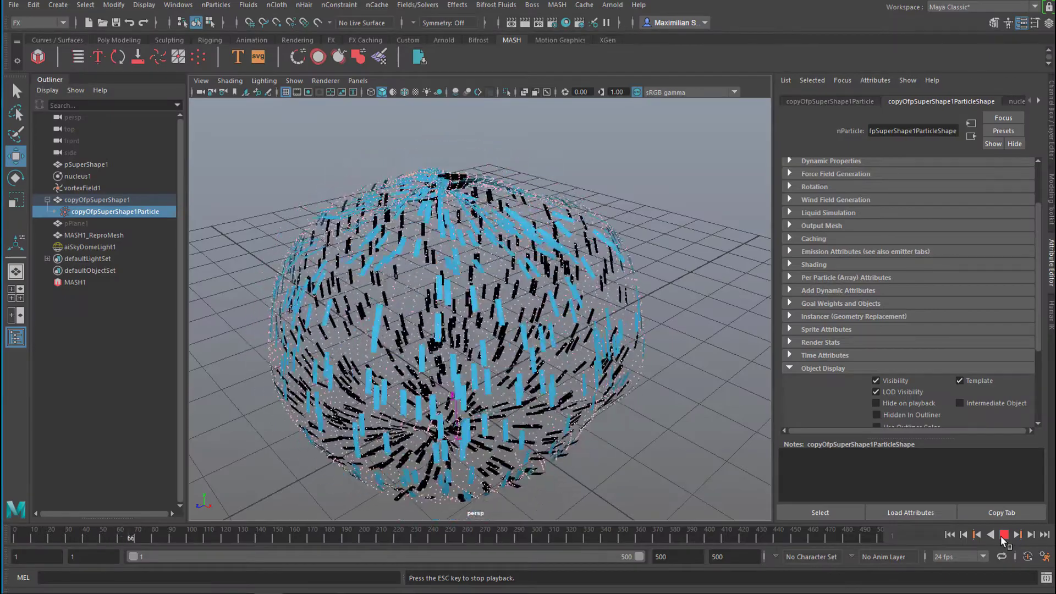
Stop the playback on a deformed frame and render the planes in Arnold RenderView.
{"action": "left_click", "coordinate": [1004, 535]}
{"action": "left_click", "coordinate": [610, 7]}
{"action": "left_click", "coordinate": [627, 21]}
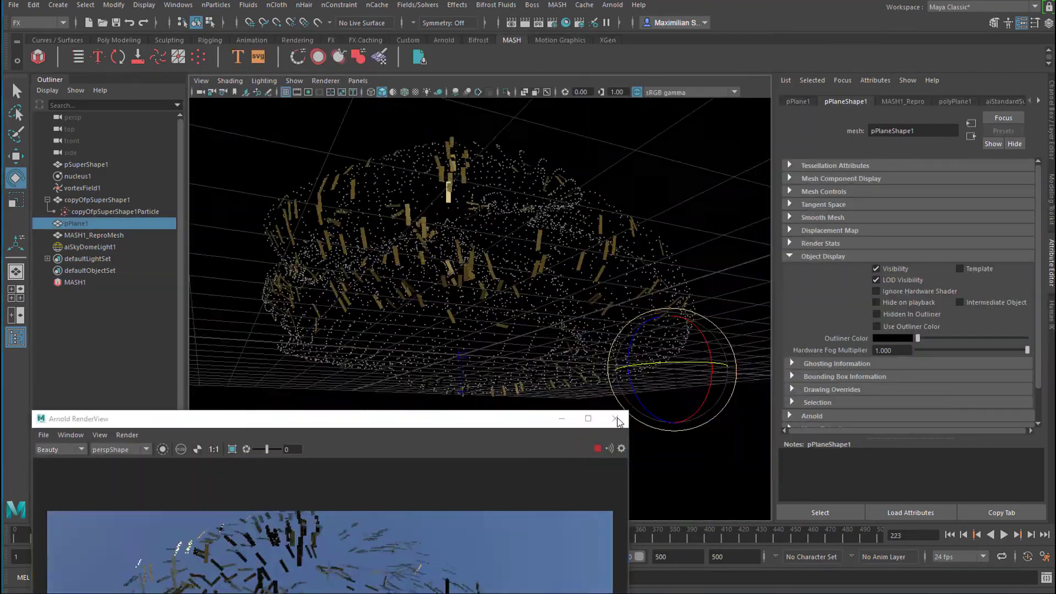
Play the simulation with 10000 points in MASH1's Distribute node and check the motion of the planes.
{"action": "left_click", "coordinate": [1005, 534]}
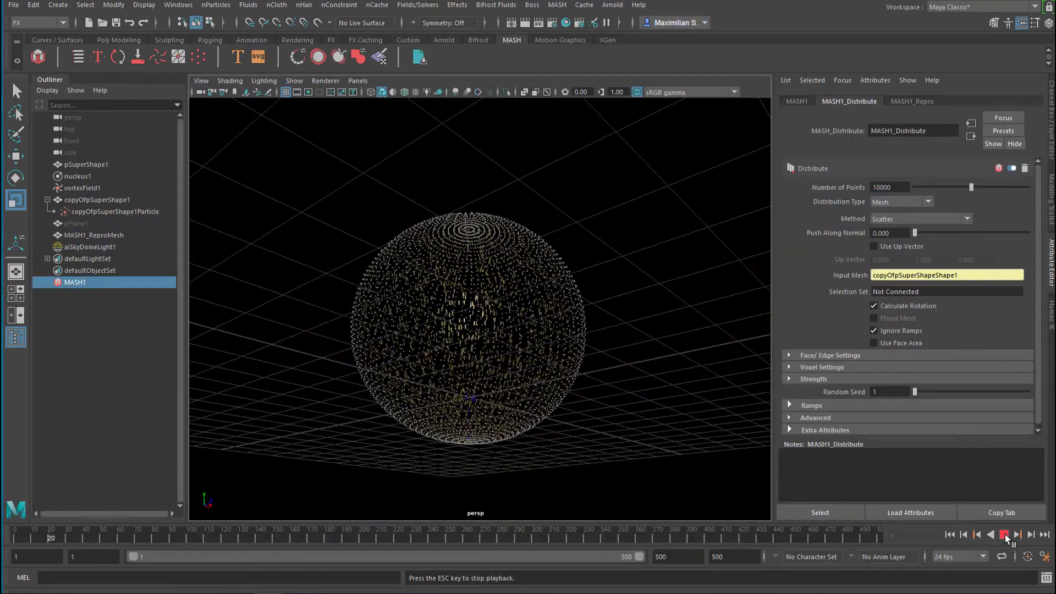